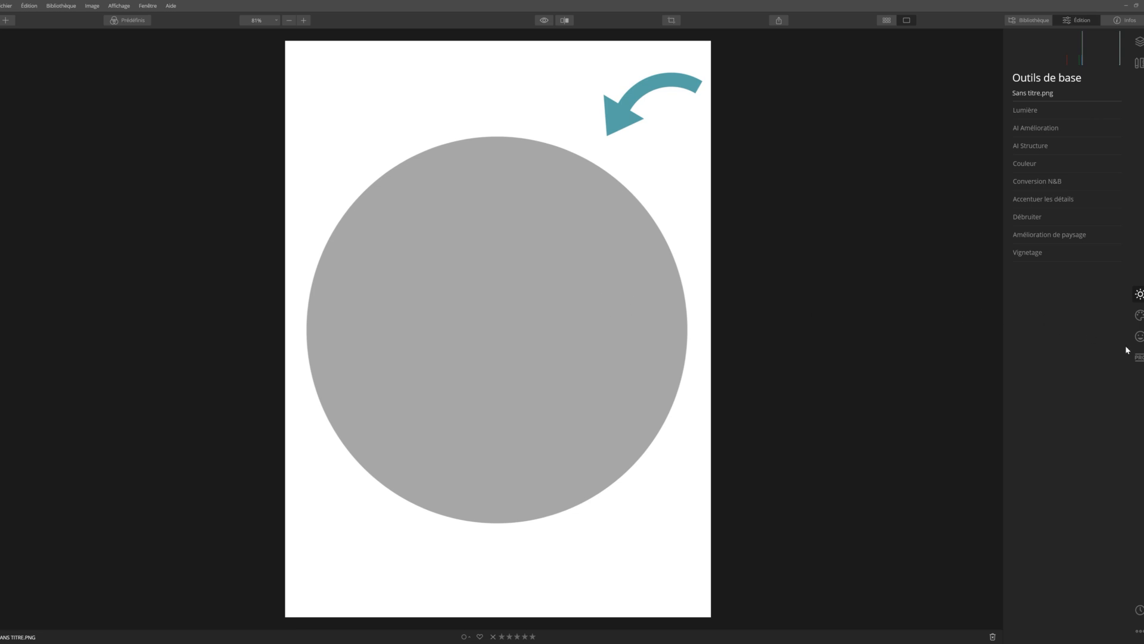
Darken the lower-left edge of the grey circle with the Densité +/densité - brush set to Obscurcir at 25% intensity.
click(1138, 358)
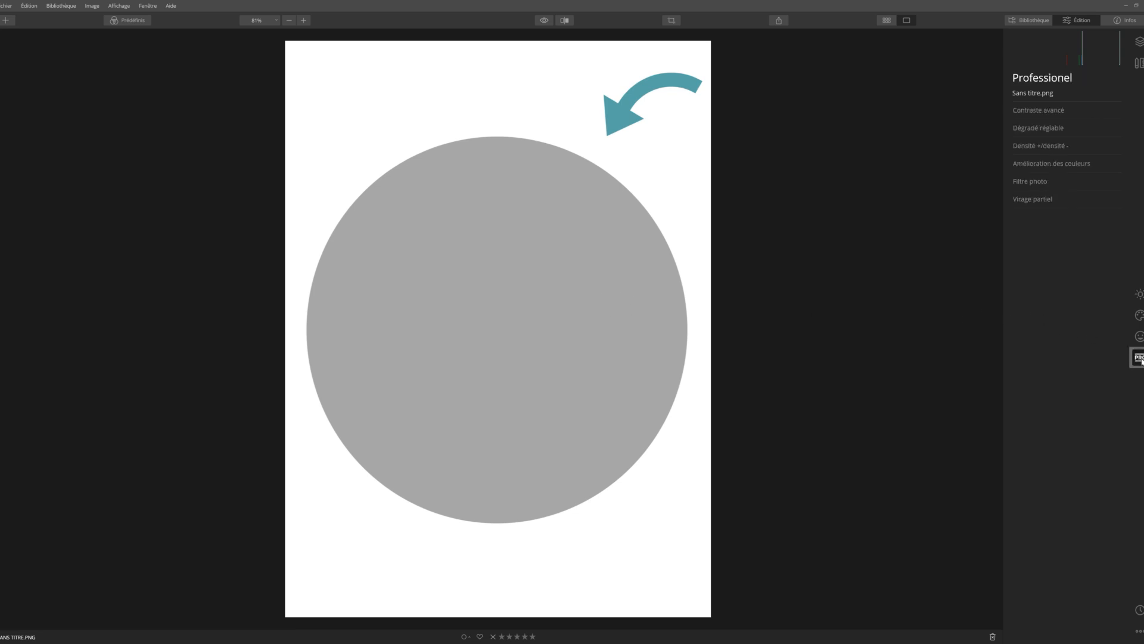
click(1052, 145)
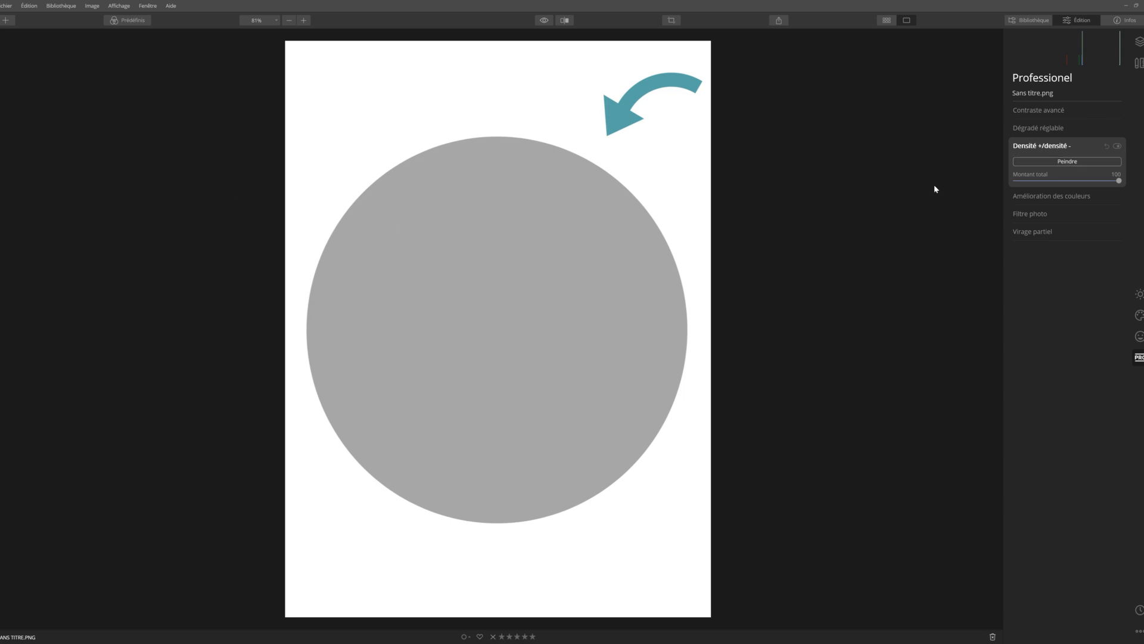
click(1032, 165)
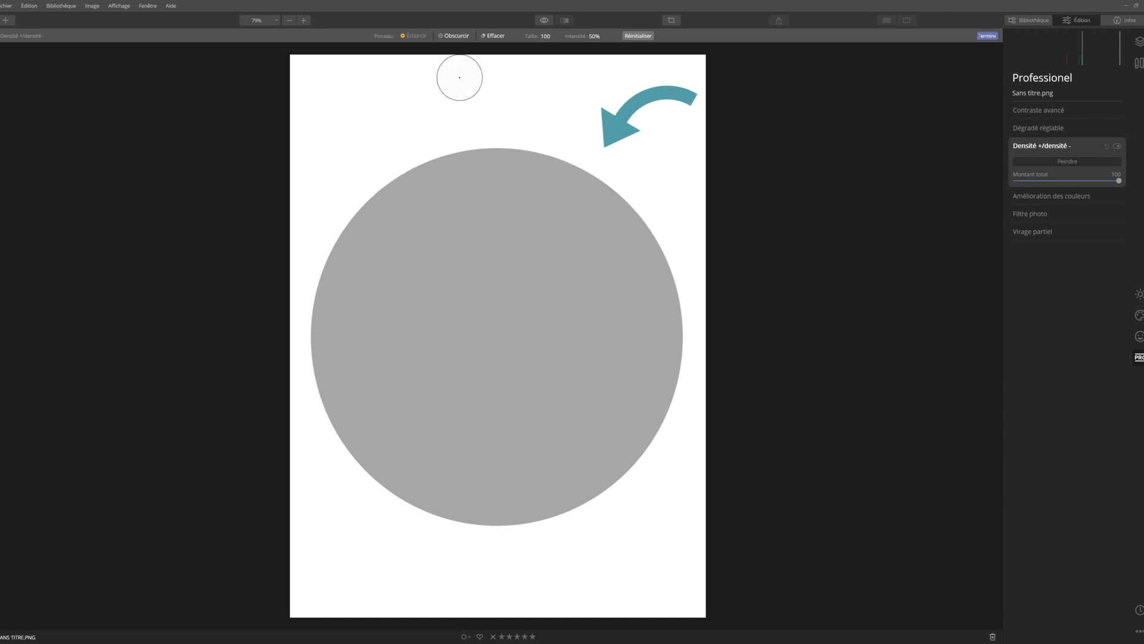
click(454, 36)
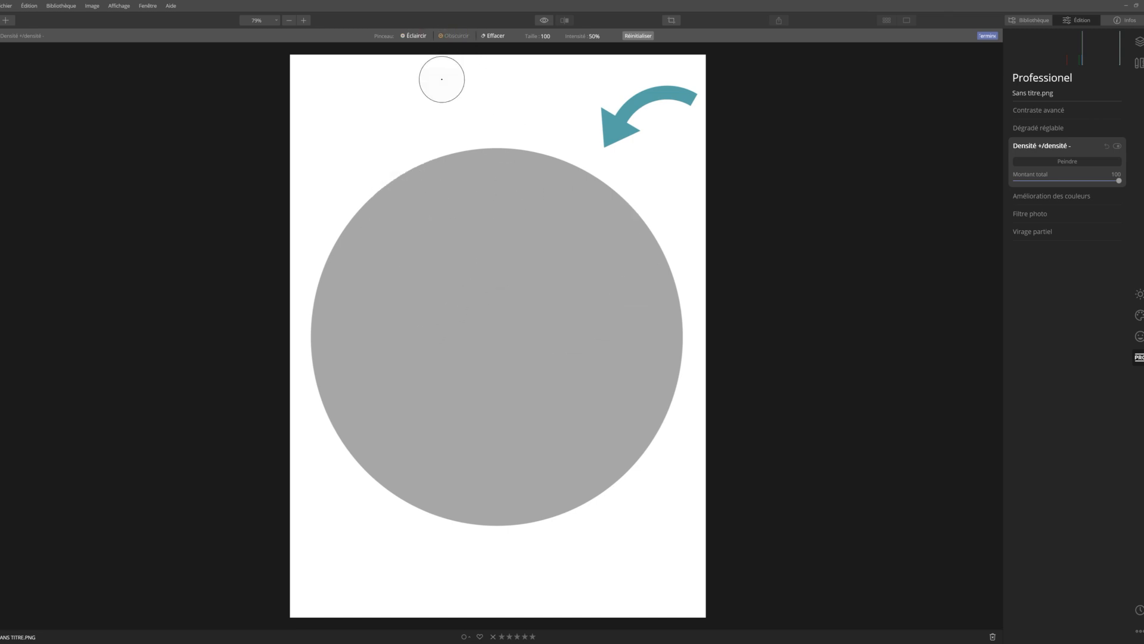
click(593, 37)
click(591, 53)
drag(592, 53, 586, 54)
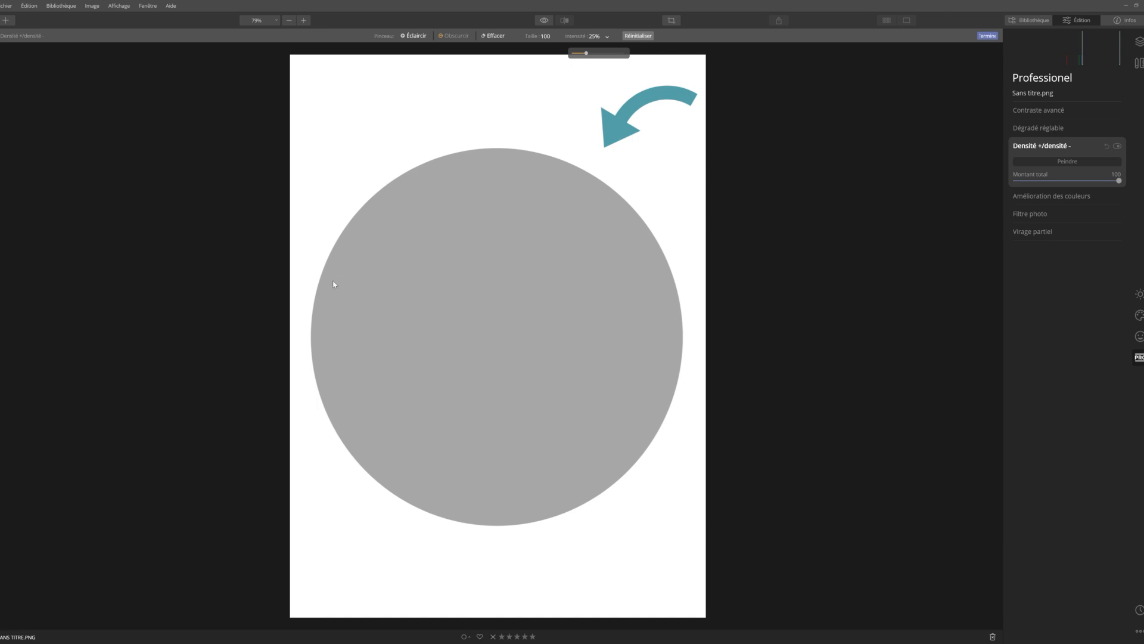
mouse_move(332, 273)
mouse_down()
mouse_move(338, 370)
mouse_move(373, 446)
mouse_move(336, 388)
mouse_move(321, 273)
mouse_move(323, 348)
mouse_move(346, 417)
mouse_move(420, 480)
mouse_move(395, 483)
mouse_move(422, 489)
mouse_move(342, 374)
mouse_move(403, 471)
mouse_move(469, 491)
mouse_move(430, 495)
mouse_move(498, 510)
mouse_move(457, 506)
mouse_move(532, 500)
mouse_move(508, 508)
mouse_move(410, 488)
mouse_move(363, 412)
mouse_move(399, 452)
mouse_move(362, 373)
mouse_move(346, 256)
mouse_move(344, 312)
mouse_move(355, 240)
mouse_move(354, 371)
mouse_move(352, 258)
mouse_move(355, 344)
mouse_move(385, 419)
mouse_move(435, 471)
mouse_move(535, 500)
mouse_move(465, 498)
mouse_up()
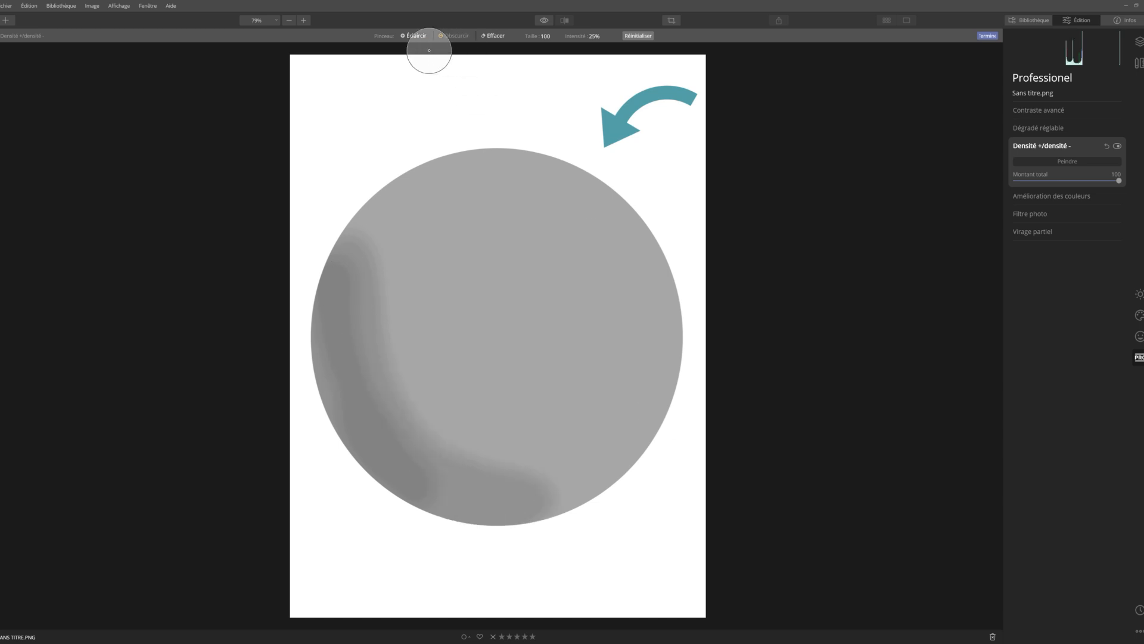
Lighten the upper-right area of the grey circle with the Éclaircir brush at 20% intensity.
click(416, 36)
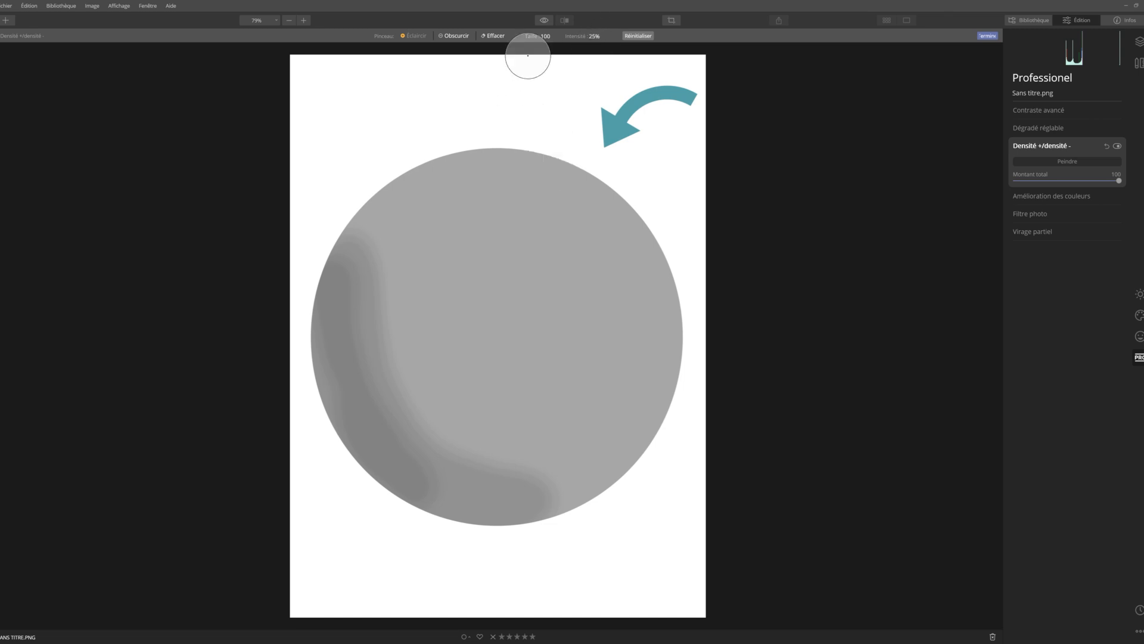
click(607, 39)
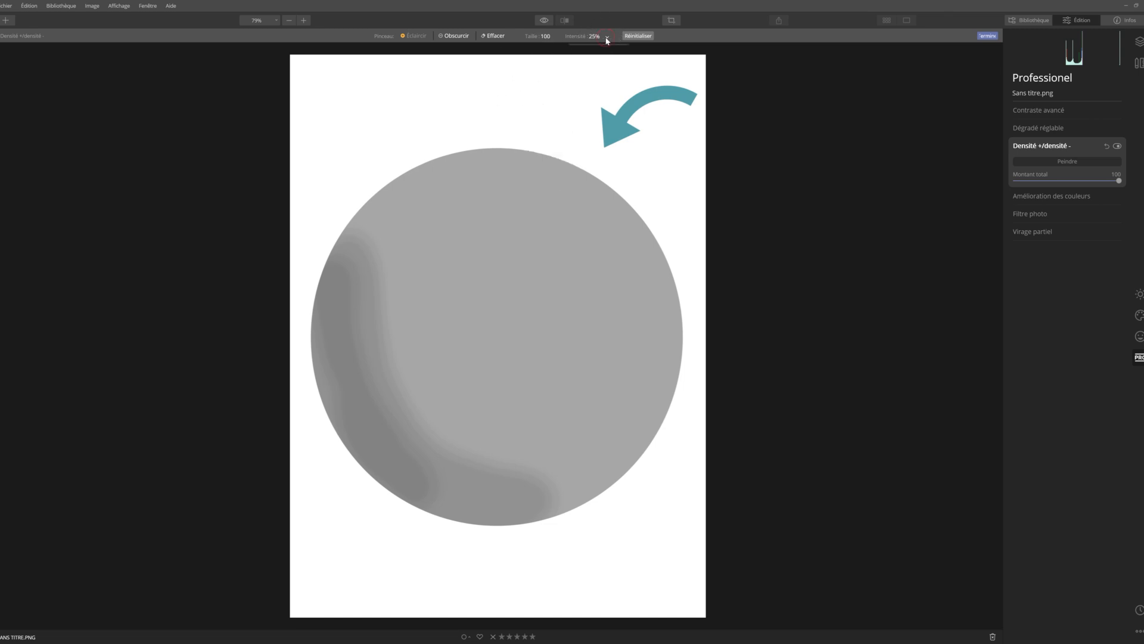
drag(586, 53, 584, 53)
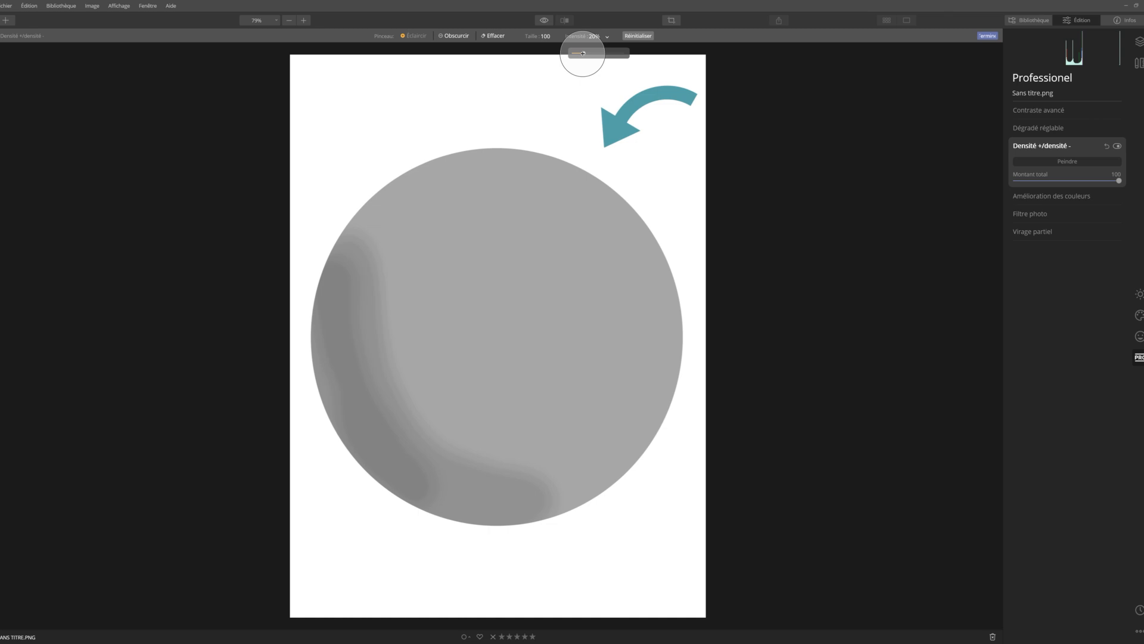
mouse_move(554, 167)
mouse_down()
mouse_move(581, 186)
mouse_move(528, 186)
mouse_move(596, 222)
mouse_move(488, 181)
mouse_move(617, 212)
mouse_move(623, 238)
mouse_move(511, 194)
mouse_move(580, 198)
mouse_move(483, 169)
mouse_move(652, 258)
mouse_move(631, 260)
mouse_move(501, 182)
mouse_move(584, 214)
mouse_move(518, 174)
mouse_move(605, 210)
mouse_move(547, 170)
mouse_move(638, 230)
mouse_up()
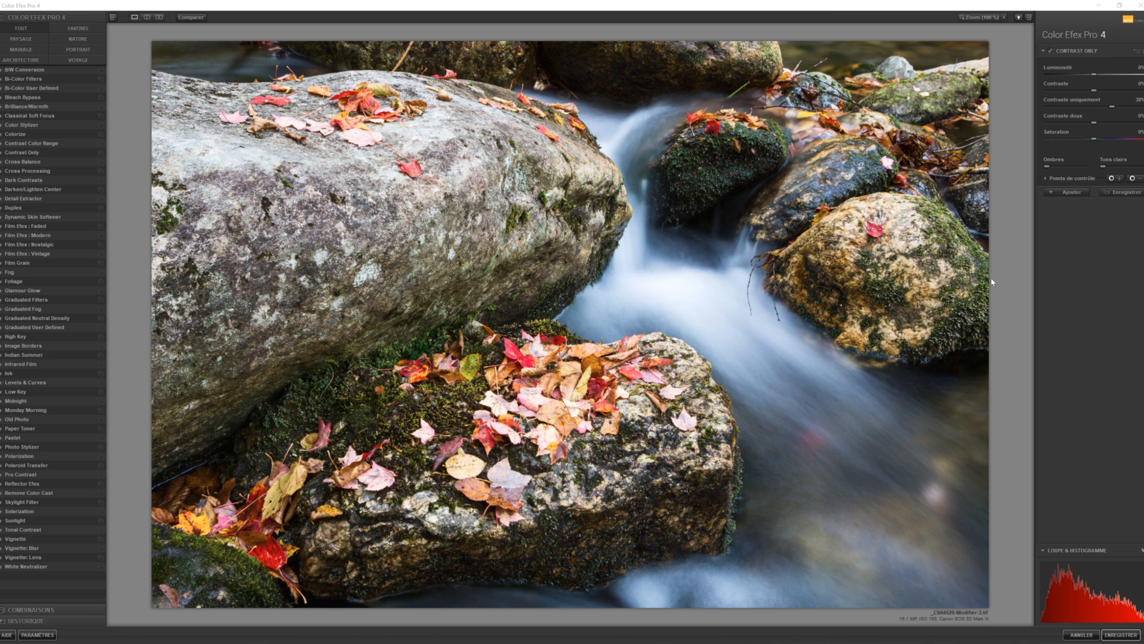
Switch to Color Efex Pro 4 and stack a Tonal Contrast filter on top of the Pro Contrast filter.
click(1069, 192)
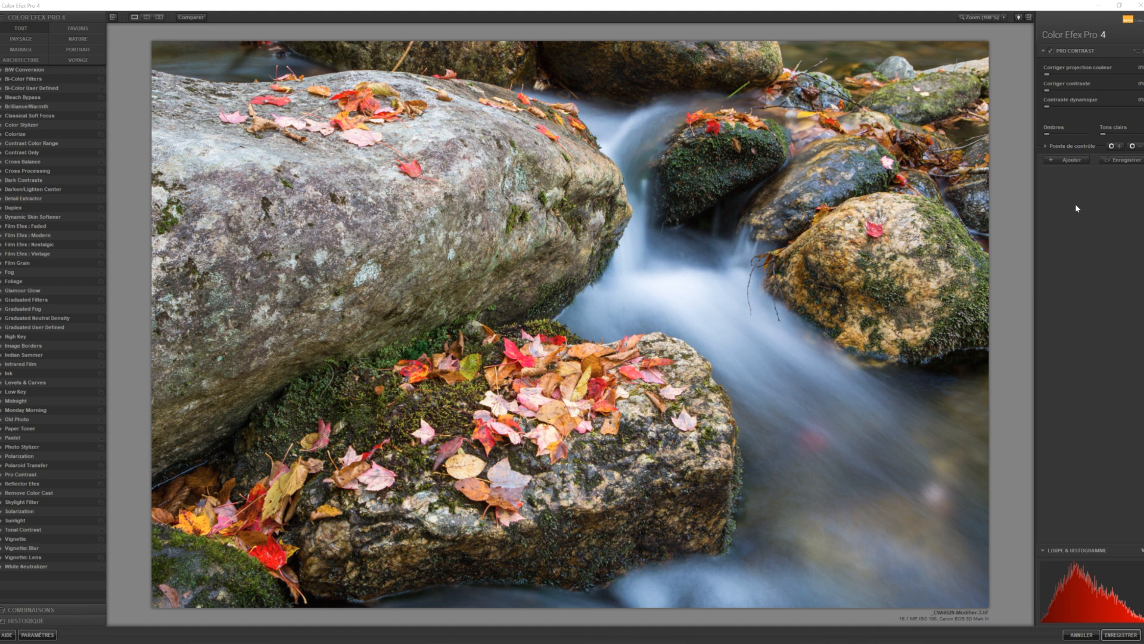
click(1070, 159)
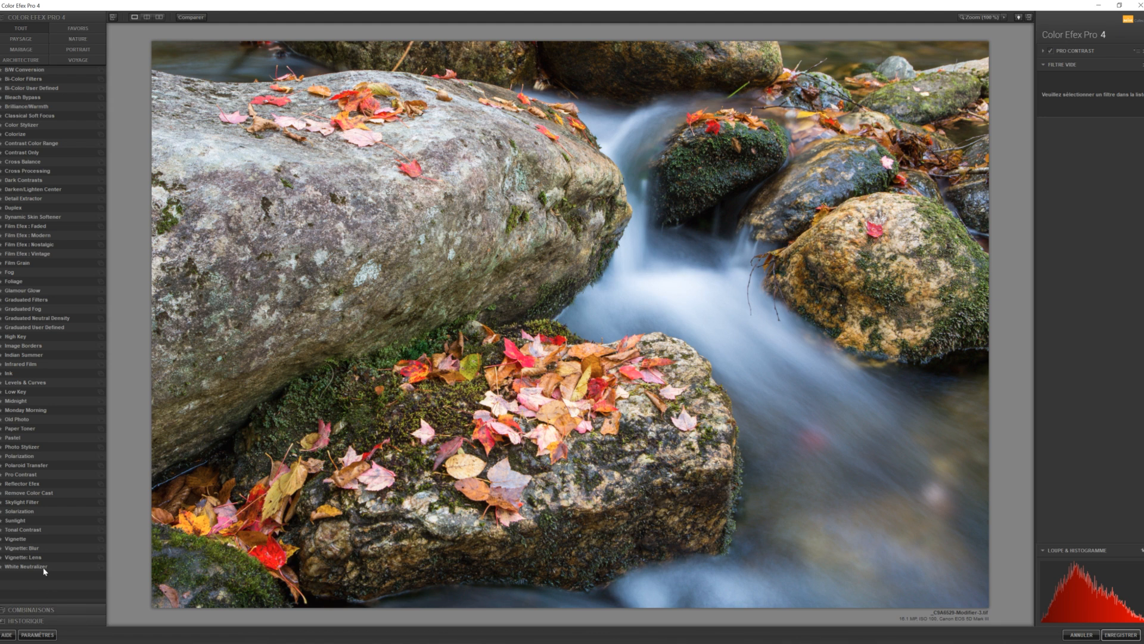
click(23, 529)
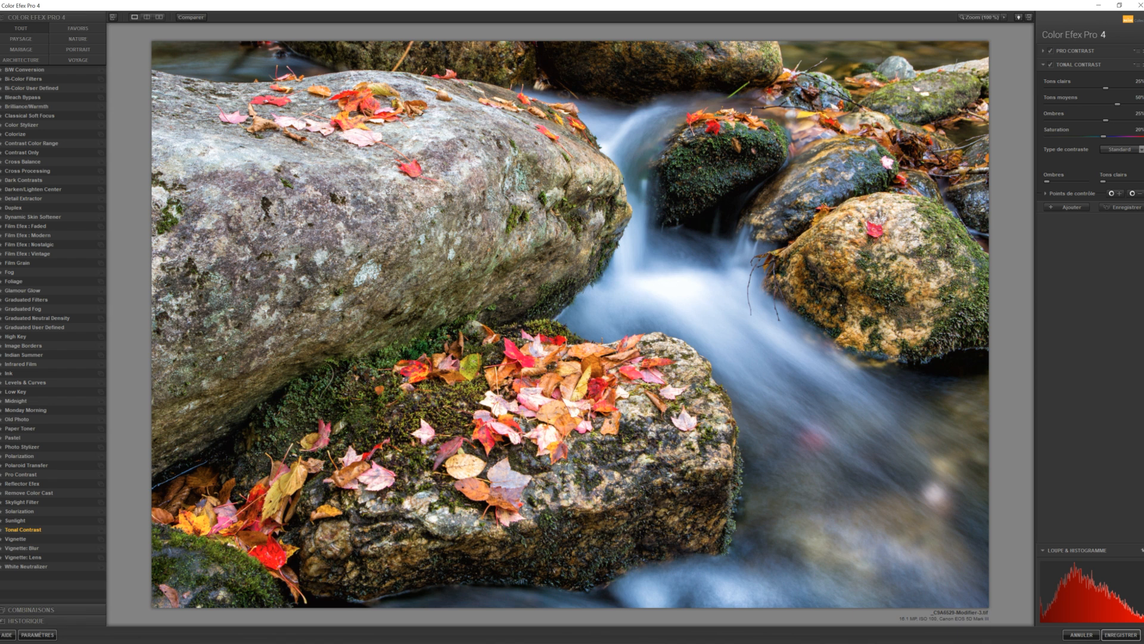
Place a positive Tonal Contrast control point on the leaves of the central rock and adjust its area of effect.
click(1112, 195)
click(539, 398)
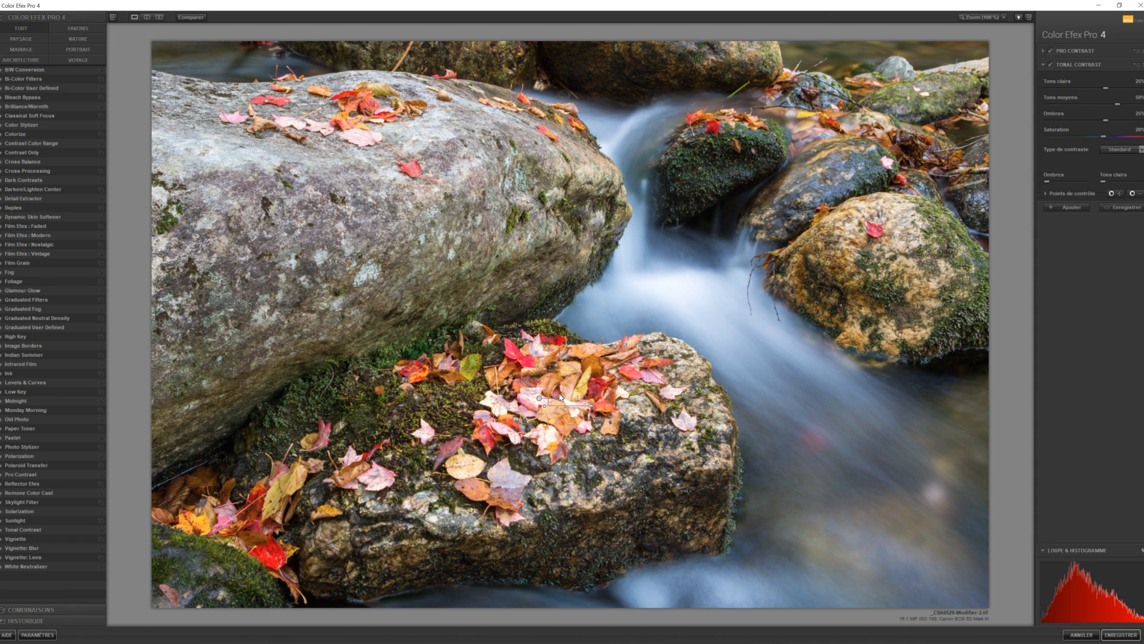
drag(539, 398, 551, 399)
drag(551, 398, 554, 403)
Duplicate the control point onto the leaves in the photo's lower-left corner and onto those along the top of the large boulder.
drag(556, 405, 250, 519)
key(ctrl+d)
drag(255, 525, 489, 117)
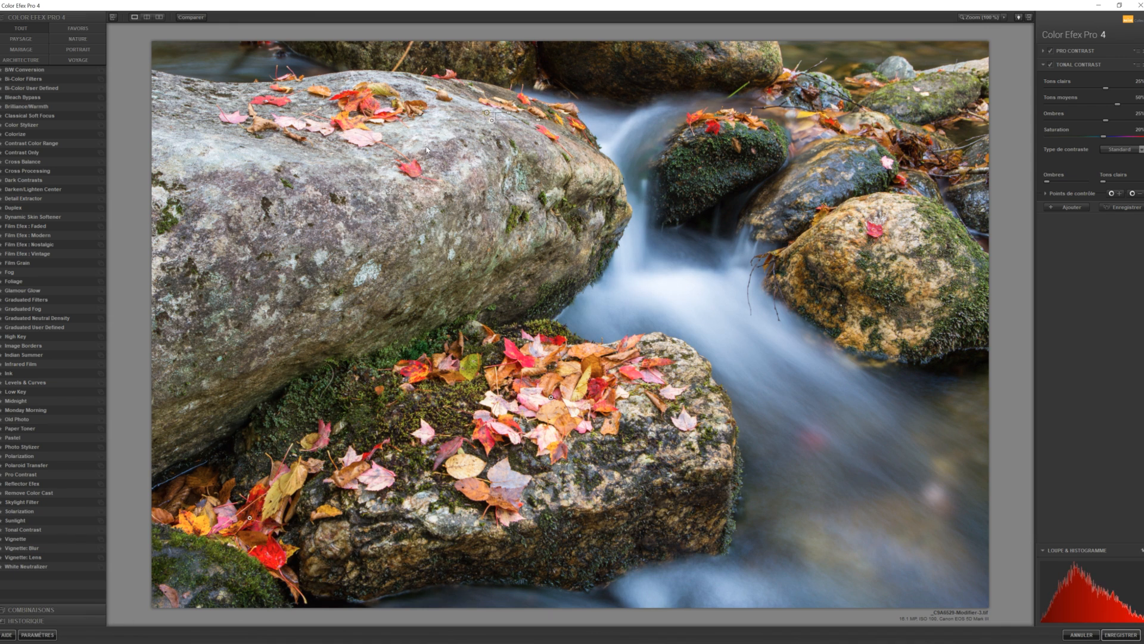
Move the boulder control point onto the rock behind it at the photo's upper edge and reduce its area of effect.
drag(490, 117, 414, 57)
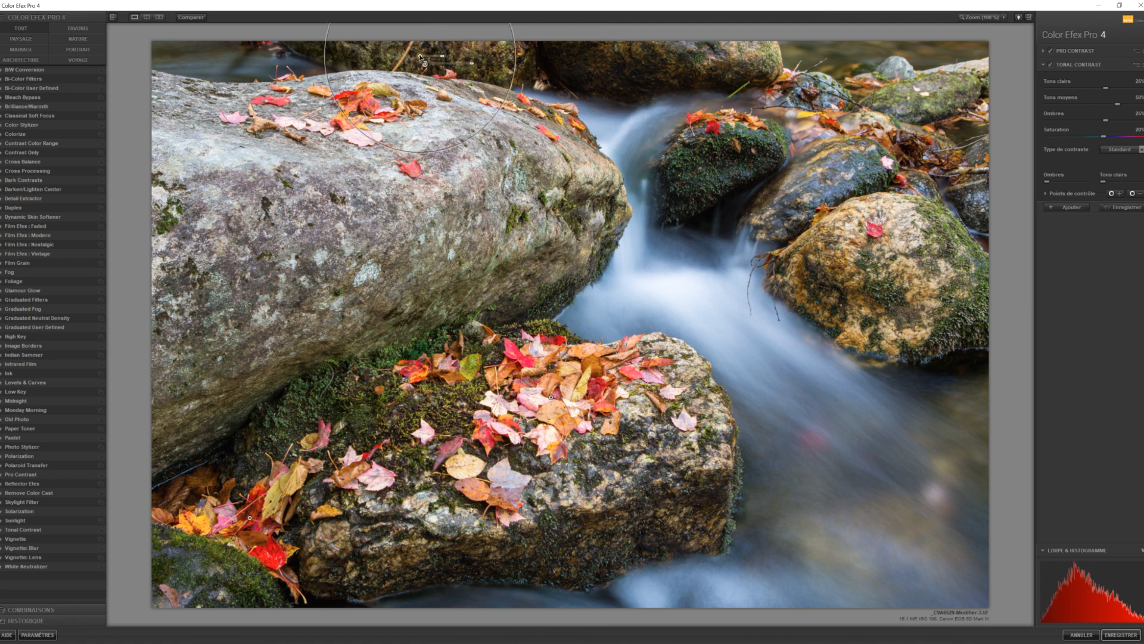
click(443, 59)
click(421, 56)
drag(442, 58, 477, 62)
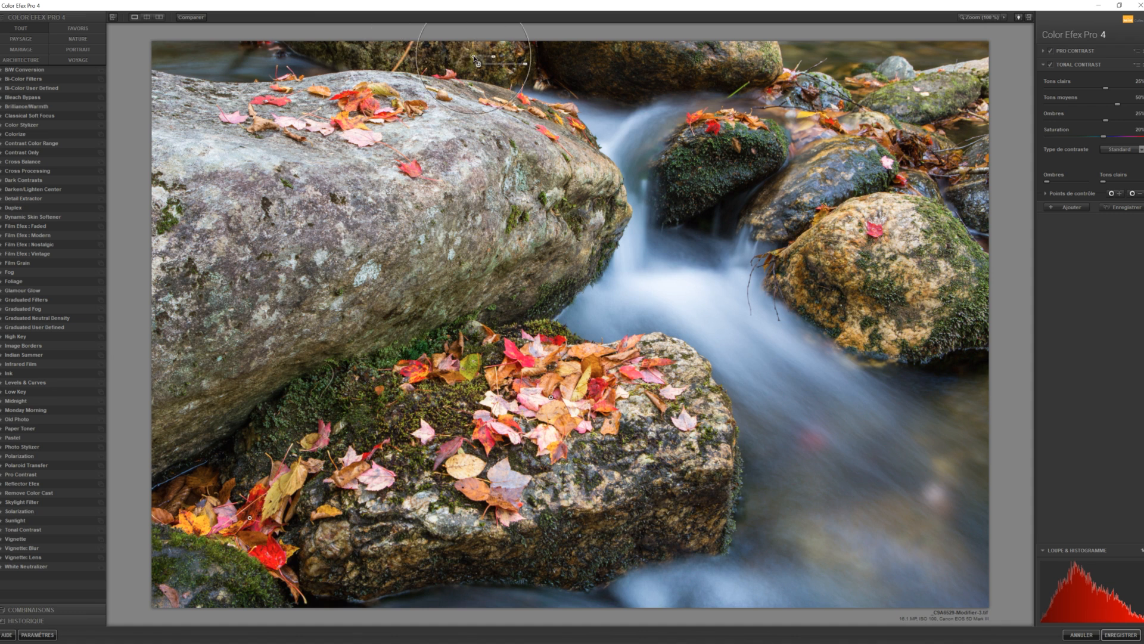
Duplicate the control point onto the mossy rock beside the waterfall and increase its opacity.
key(ctrl+d)
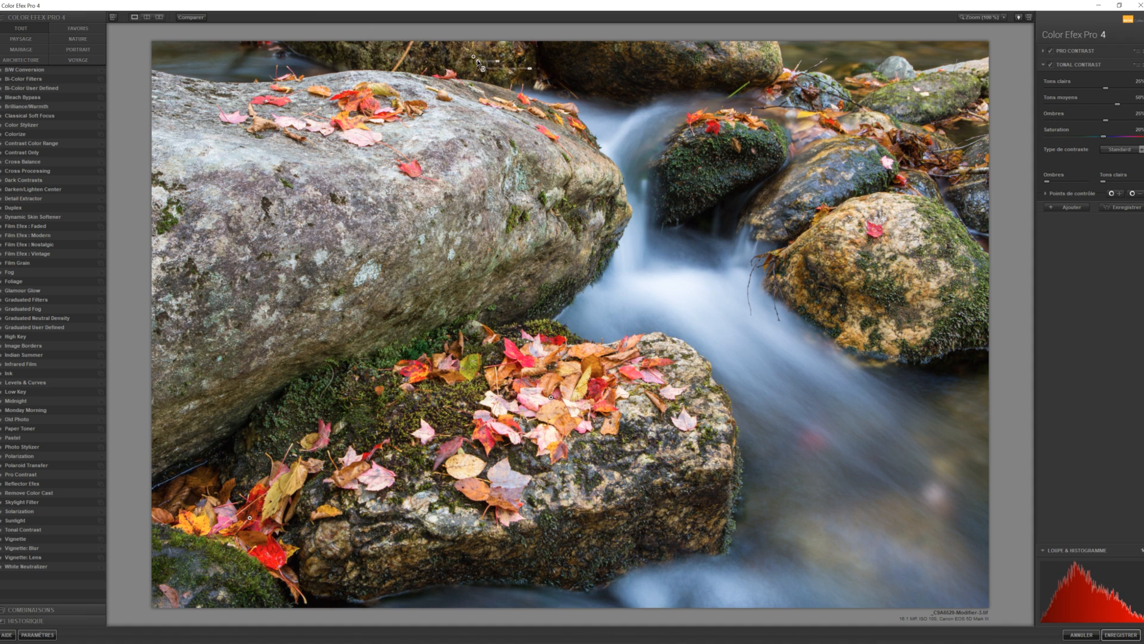
drag(478, 61, 700, 178)
mouse_move(720, 180)
mouse_down()
mouse_move(700, 178)
mouse_move(715, 179)
mouse_up()
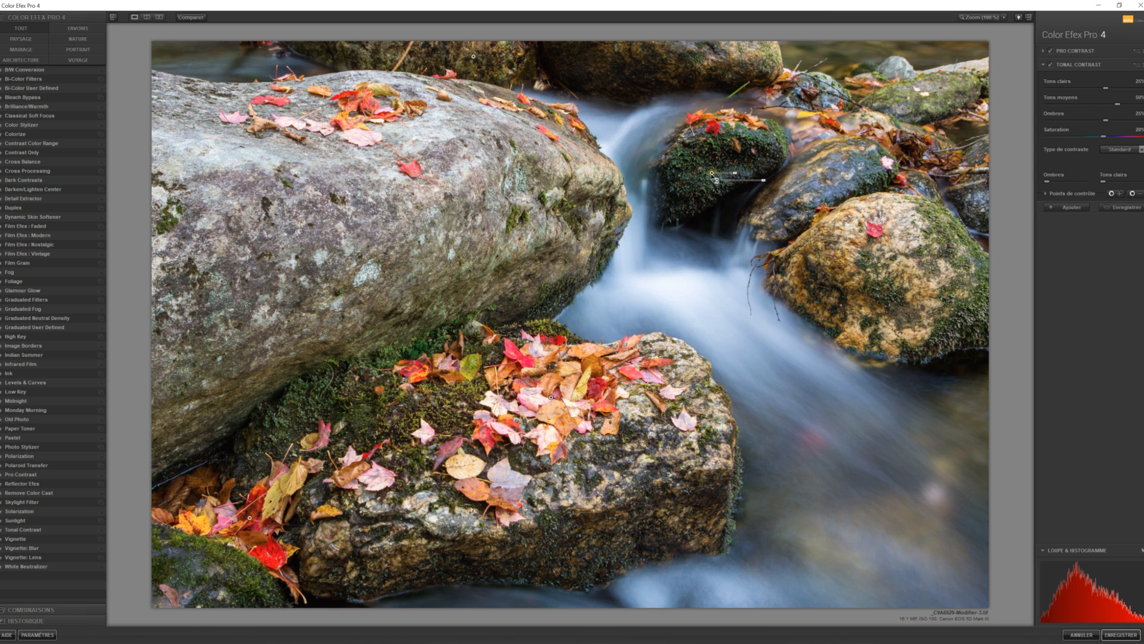
mouse_move(762, 184)
mouse_down()
mouse_move(728, 184)
mouse_move(774, 184)
mouse_up()
click(552, 398)
Add a Glamour Glow filter to the stack and raise its Éclat amount.
click(1071, 206)
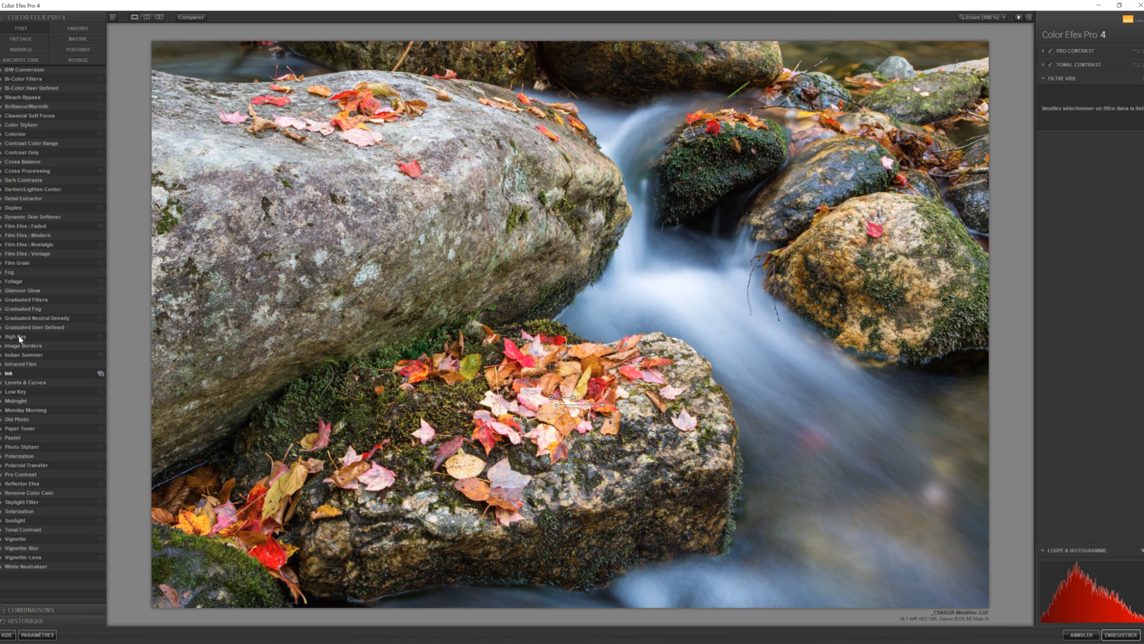
click(21, 291)
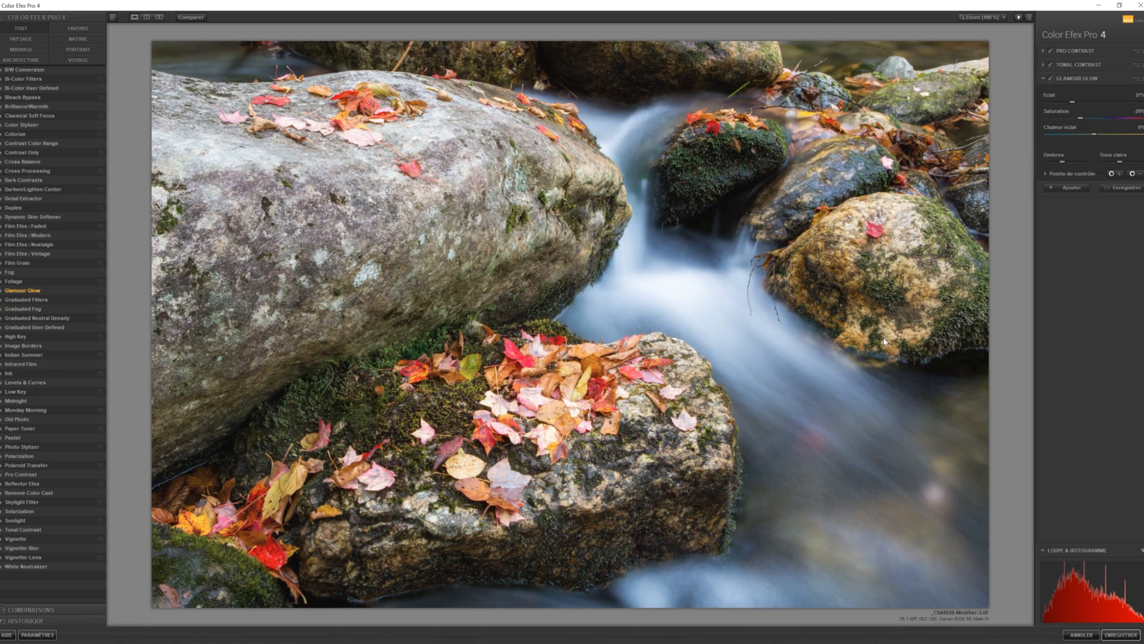
click(1072, 102)
drag(1082, 103, 1088, 103)
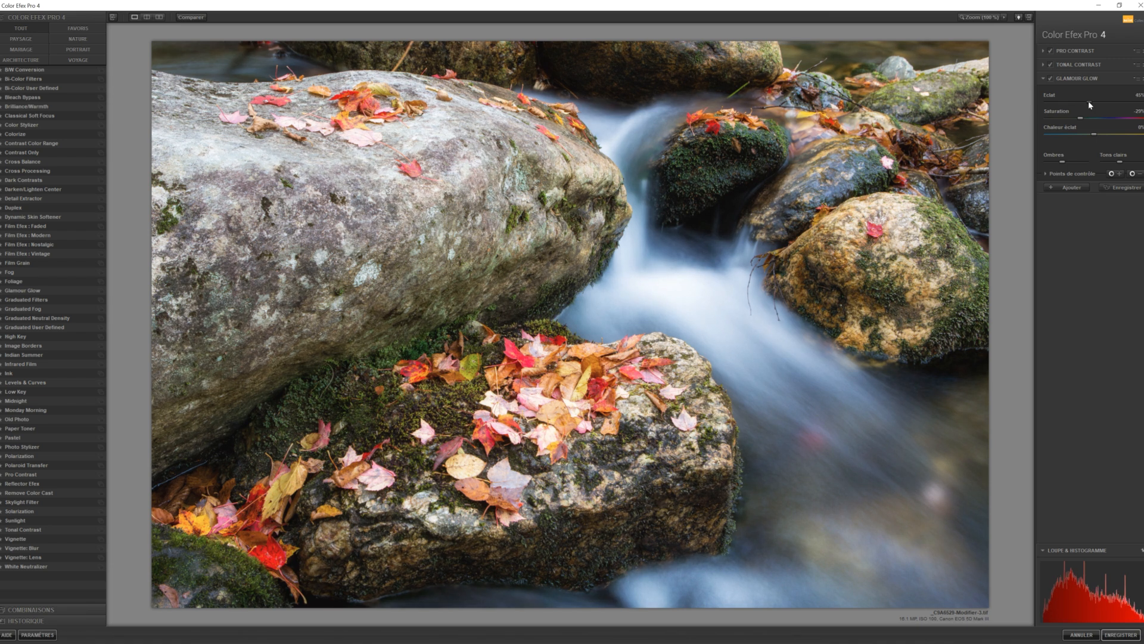
mouse_move(1089, 101)
mouse_down()
mouse_move(1072, 102)
mouse_move(1086, 101)
mouse_up()
Raise the saturation of the Glamour Glow filter.
drag(1083, 121, 1091, 119)
drag(1093, 117, 1094, 117)
drag(1096, 116, 1094, 117)
Add a Midnight filter, confine it with a positive control point on the mossy rock beside the waterfall, and lower the point's opacity.
click(1069, 188)
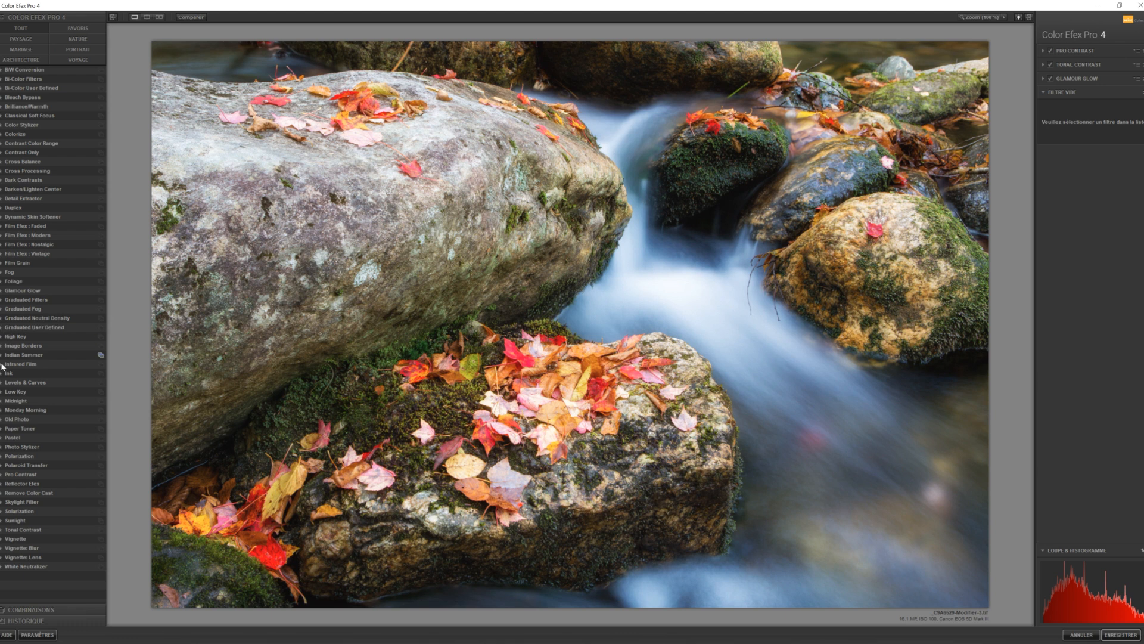
click(24, 403)
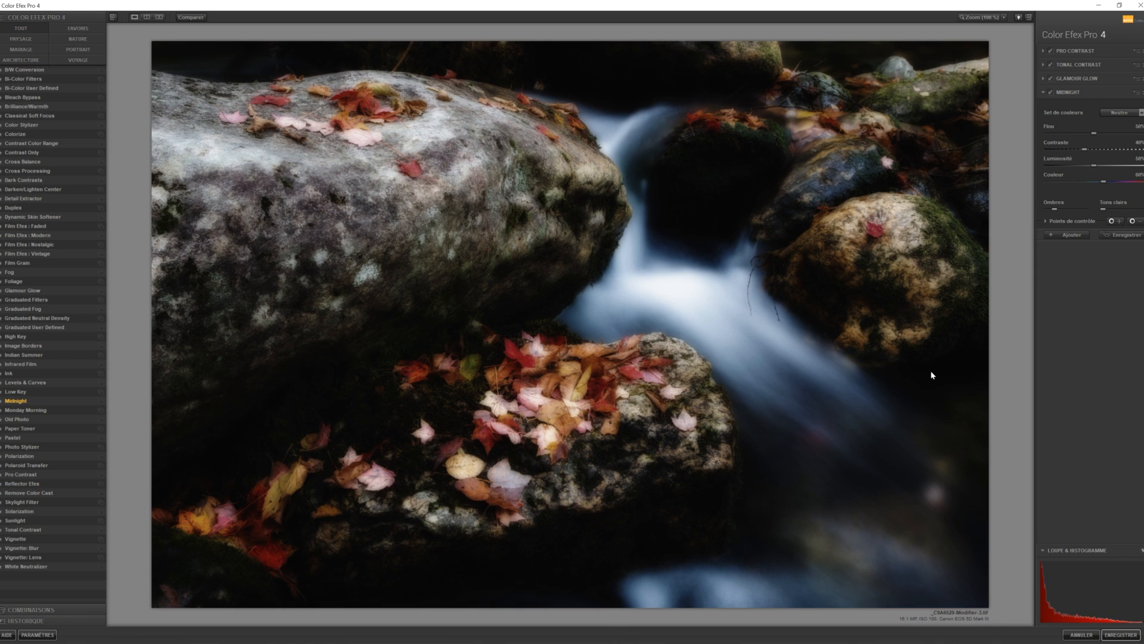
click(1120, 222)
click(709, 174)
drag(734, 174, 735, 175)
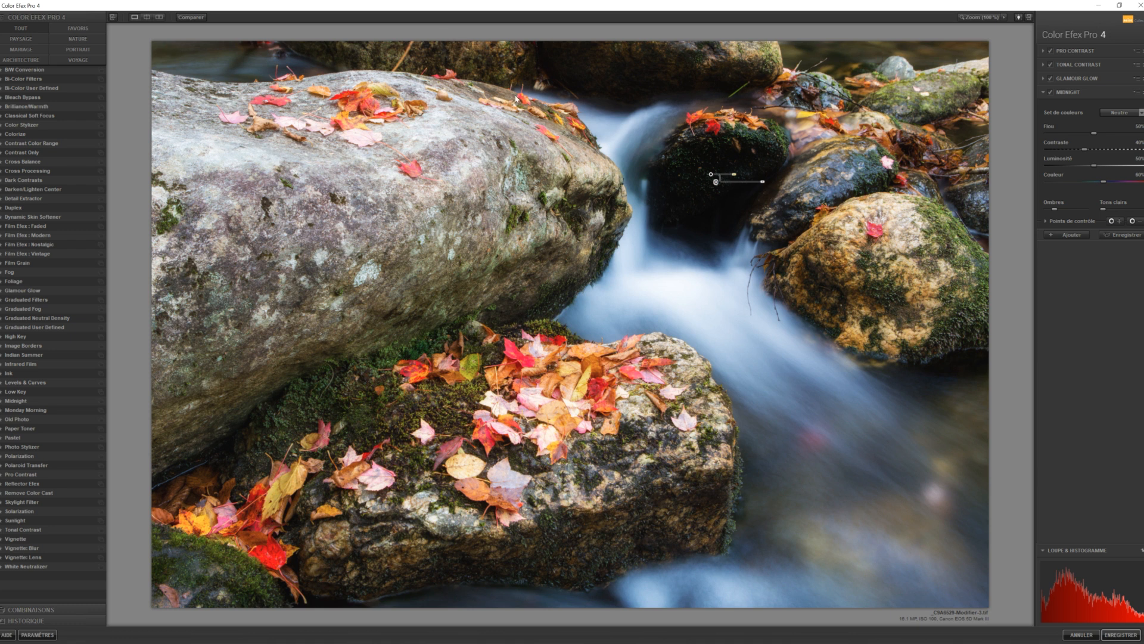
drag(765, 184, 757, 186)
drag(757, 186, 756, 186)
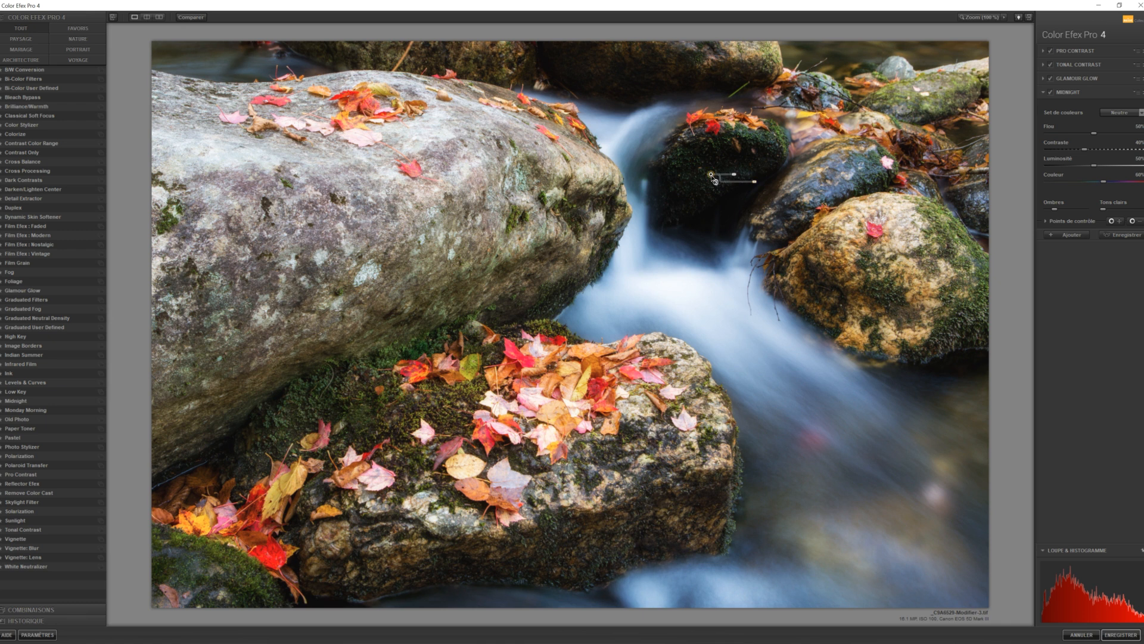
Duplicate the Midnight control point onto the dark rock above the waterfall and onto the moss beneath the large boulder.
drag(714, 179, 570, 75)
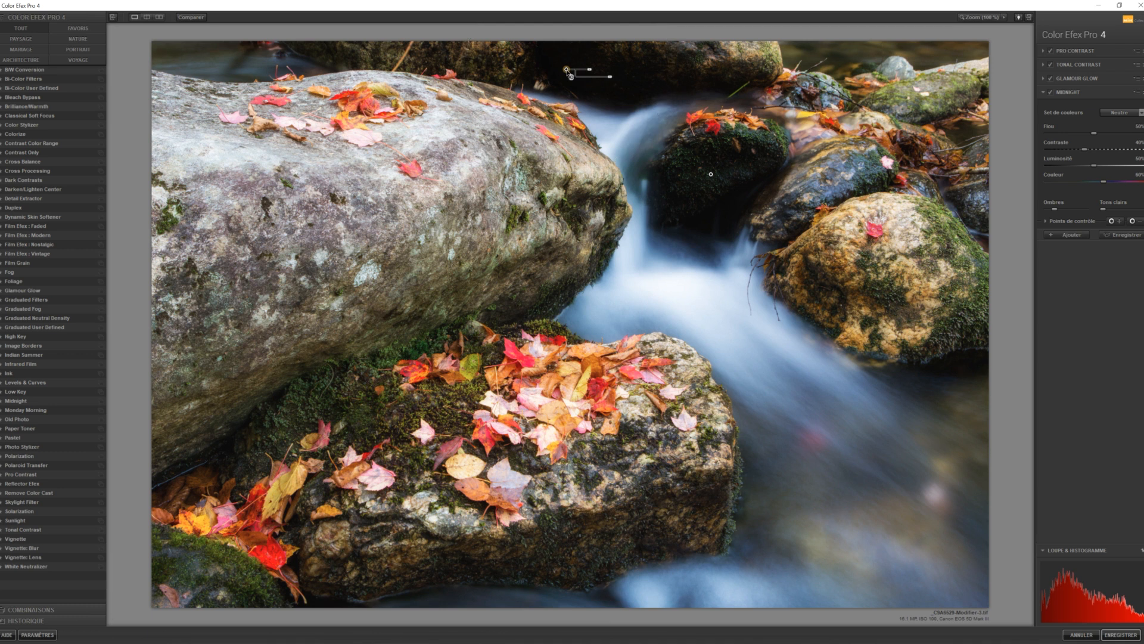
drag(570, 74, 349, 390)
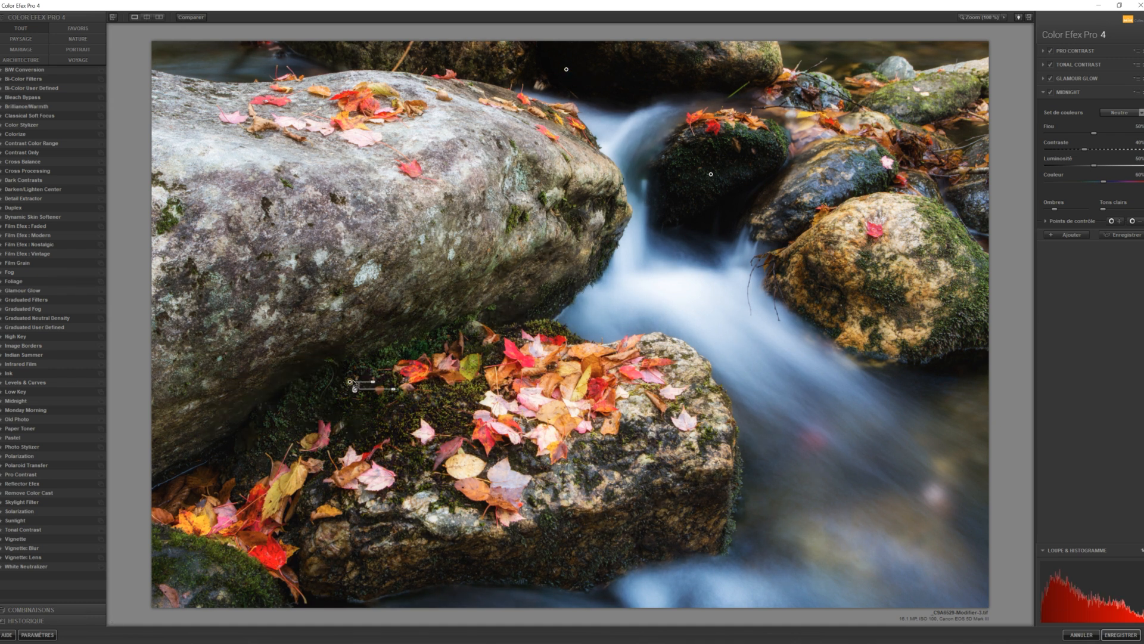
drag(351, 382, 347, 408)
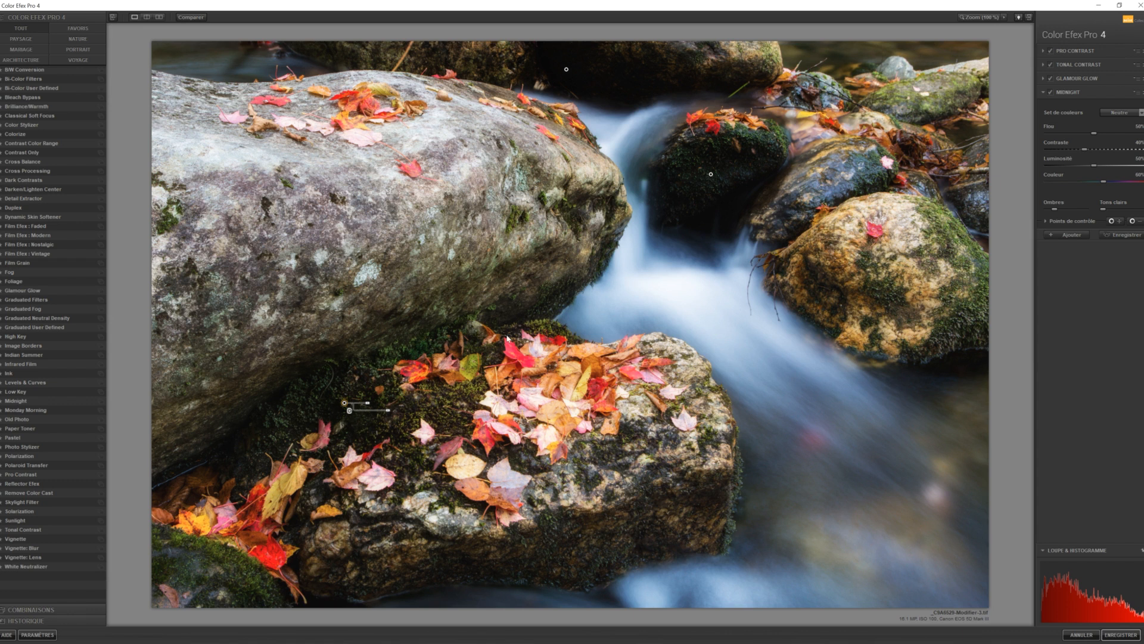
Duplicate the moss control point onto the mossy rock in the photo's lower-left corner and nudge the original point slightly.
key(ctrl+d)
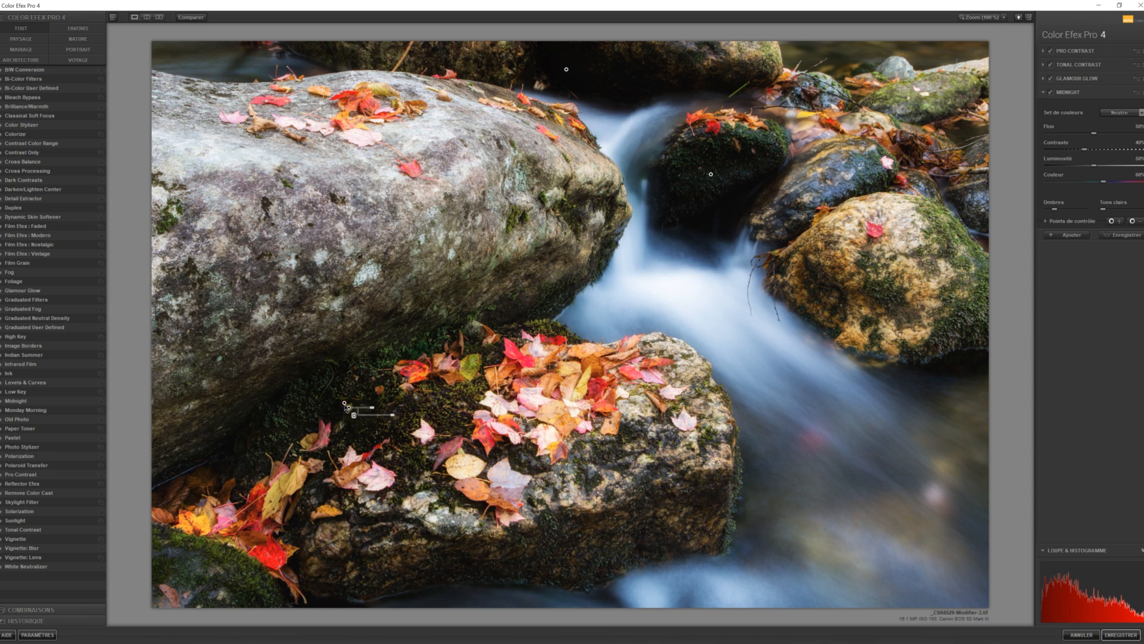
drag(347, 407, 179, 559)
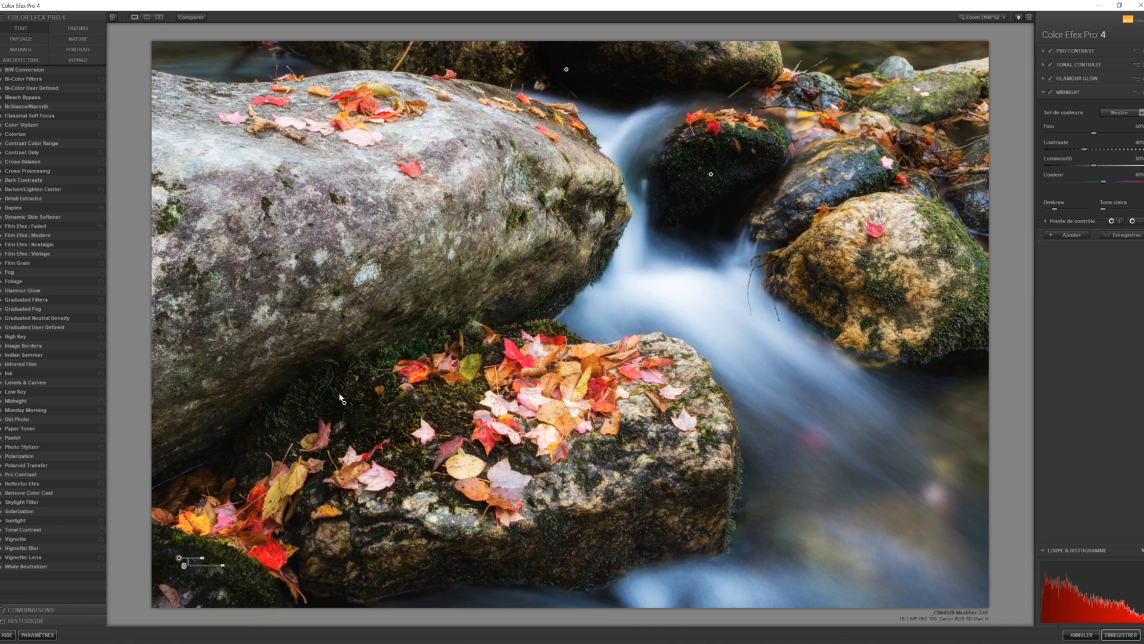
click(345, 404)
drag(344, 407, 342, 408)
Duplicate the moss control point onto the dark area above the large boulder's upper-left edge and fine-tune it there.
key(ctrl+d)
drag(346, 412, 206, 129)
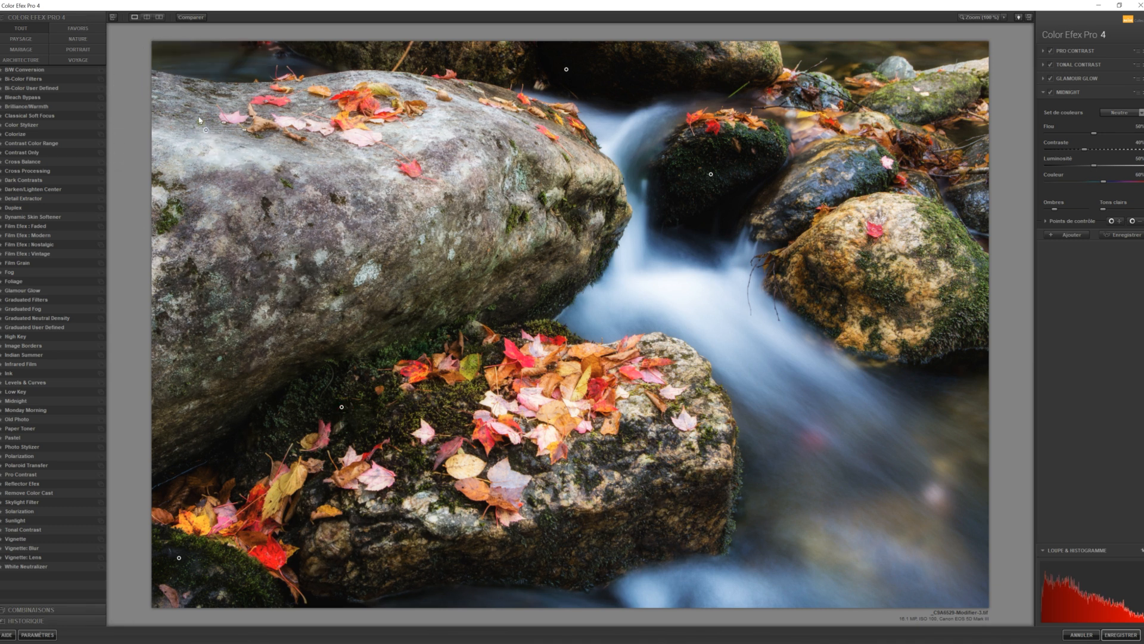
drag(201, 122, 202, 79)
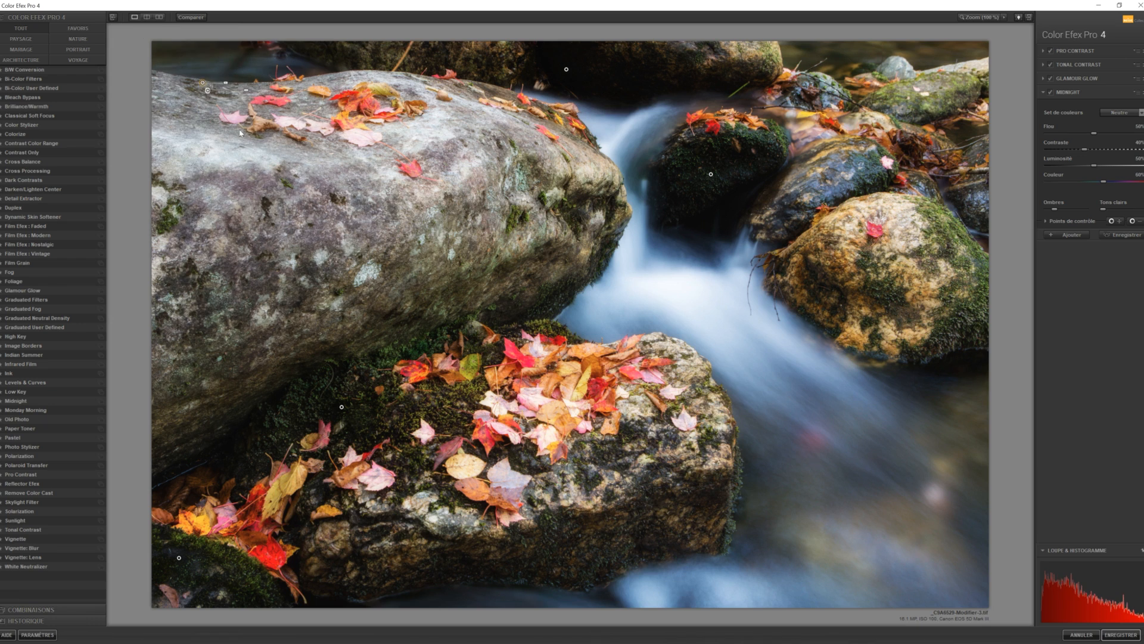
drag(203, 82, 253, 76)
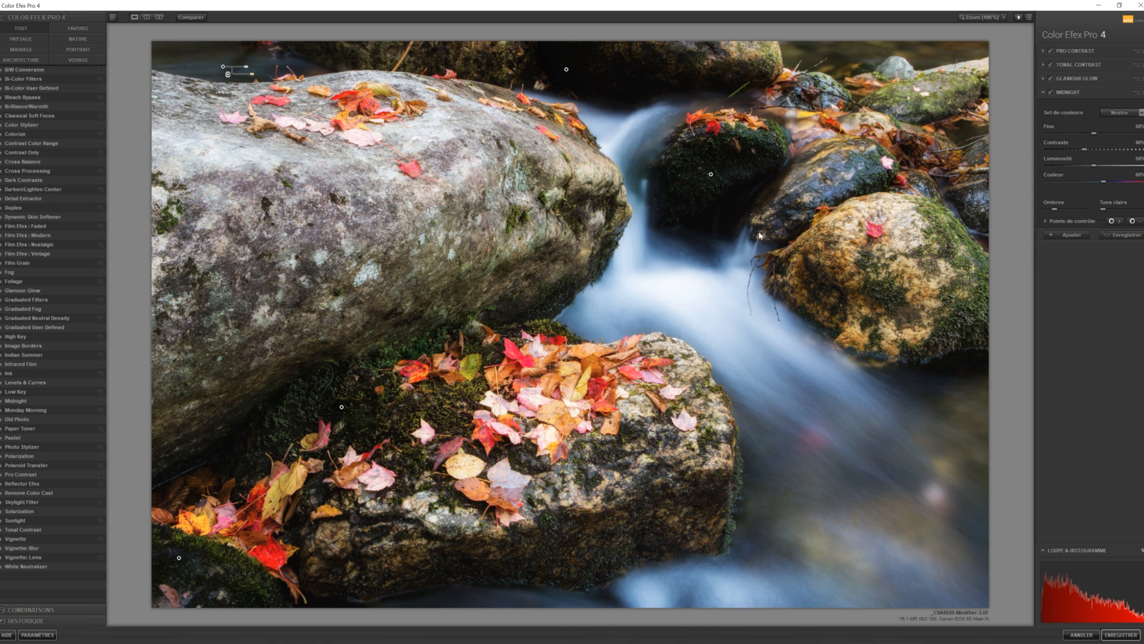
Duplicate the mossy rock's Midnight control point onto the dark water below the rounded rock on the photo's right side.
click(712, 174)
key(ctrl+d)
drag(717, 183, 941, 381)
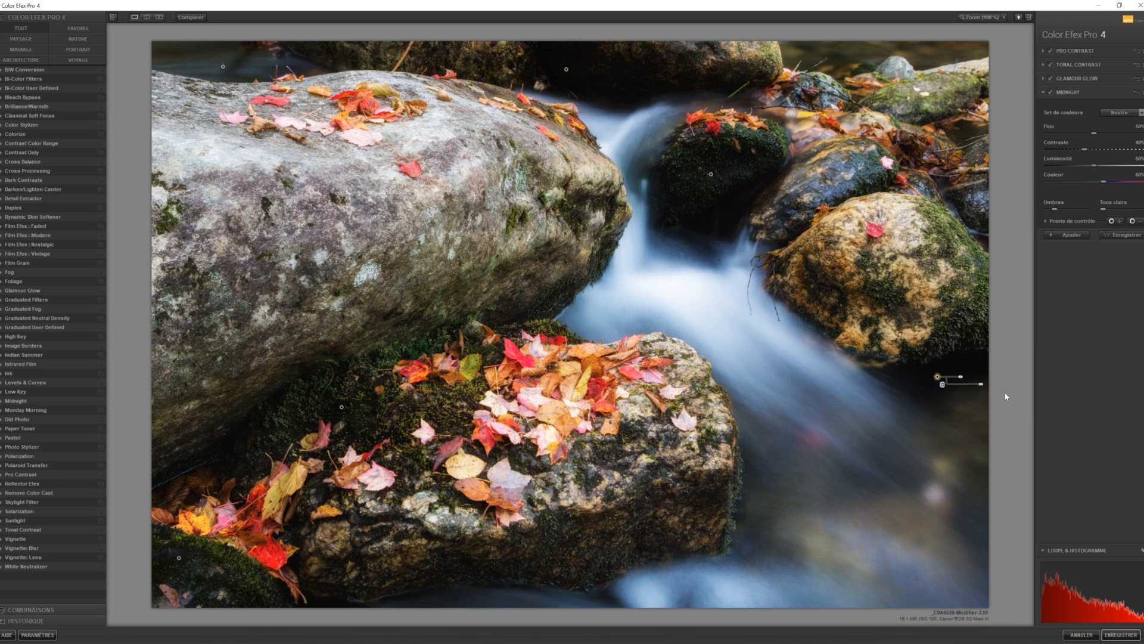
Slightly reduce the opacity of the control point on the dark water, and toggle the Midnight filter off and on to compare its effect.
drag(980, 385, 974, 388)
click(1052, 93)
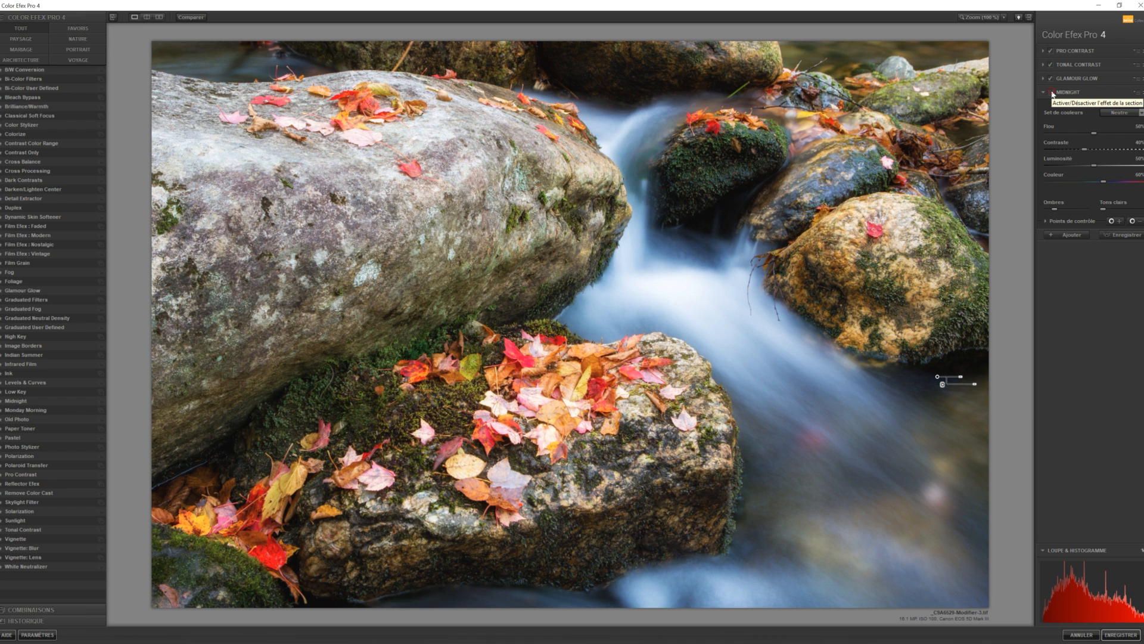
click(1053, 93)
click(1052, 93)
click(1052, 93)
click(1052, 93)
click(1053, 93)
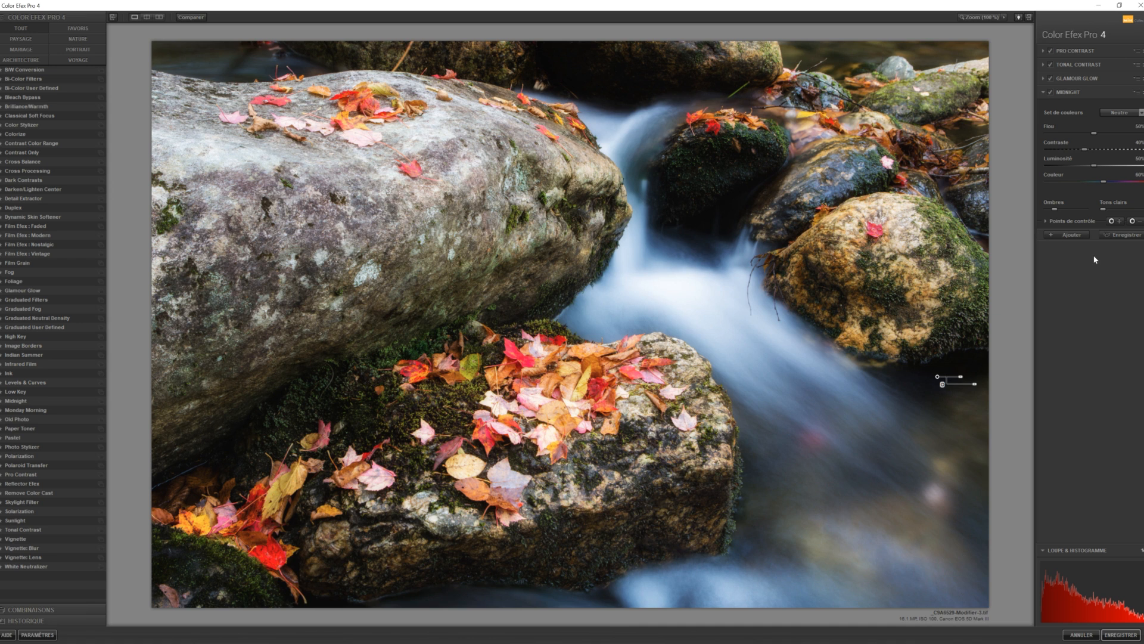
Add a High Key filter and limit it with a control point on the flowing water below the rounded rock, slightly reducing the point's opacity.
click(1070, 233)
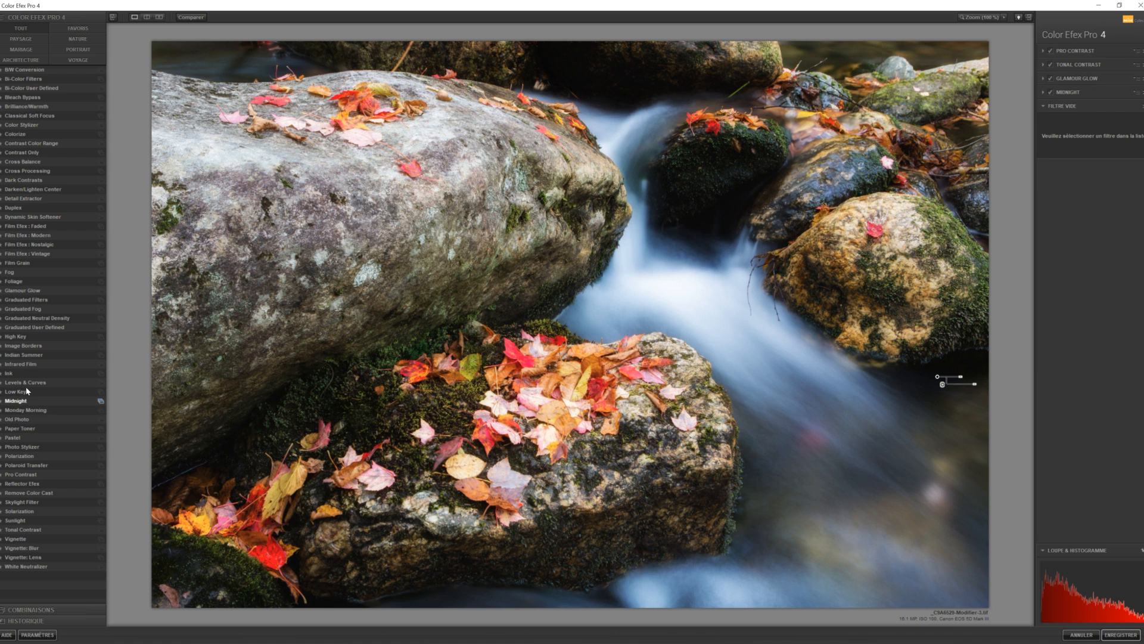
click(18, 337)
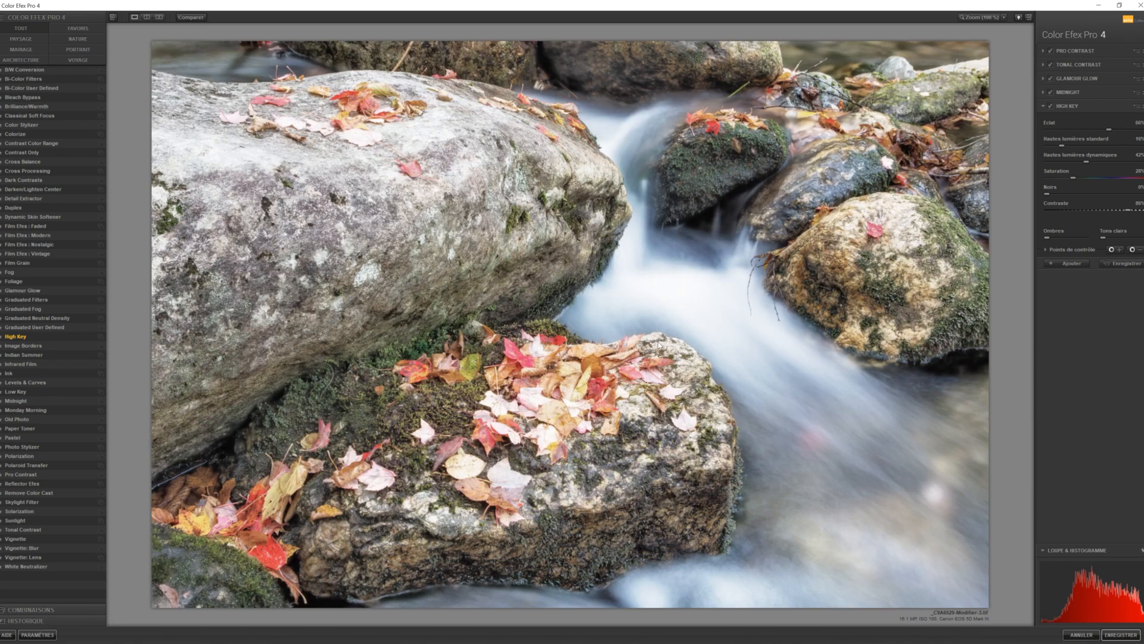
click(1111, 249)
click(850, 440)
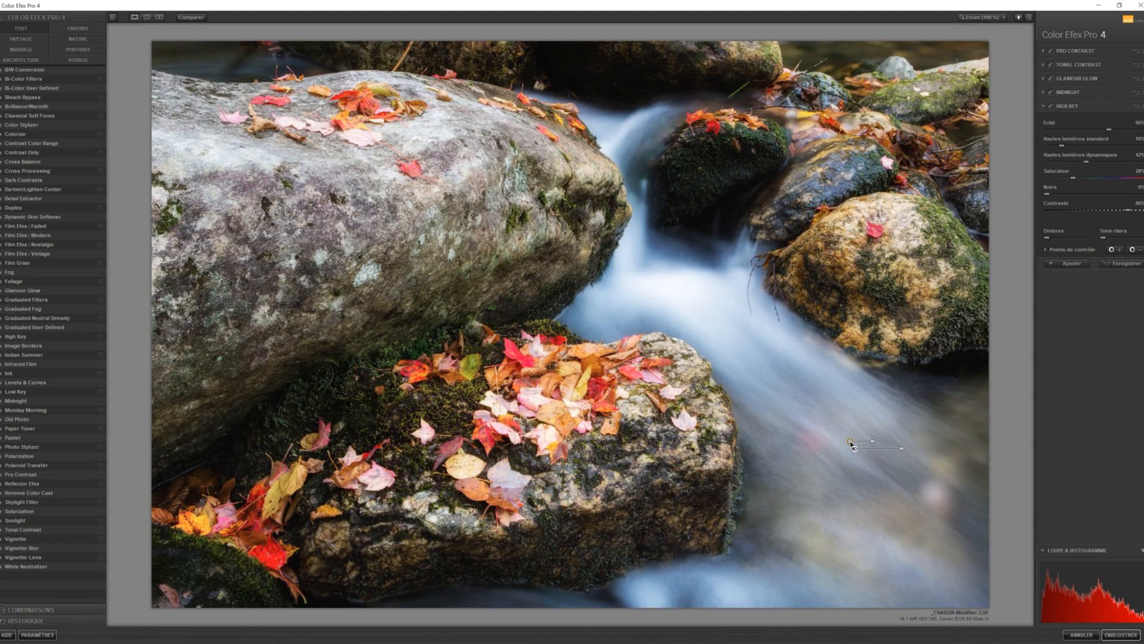
mouse_move(872, 444)
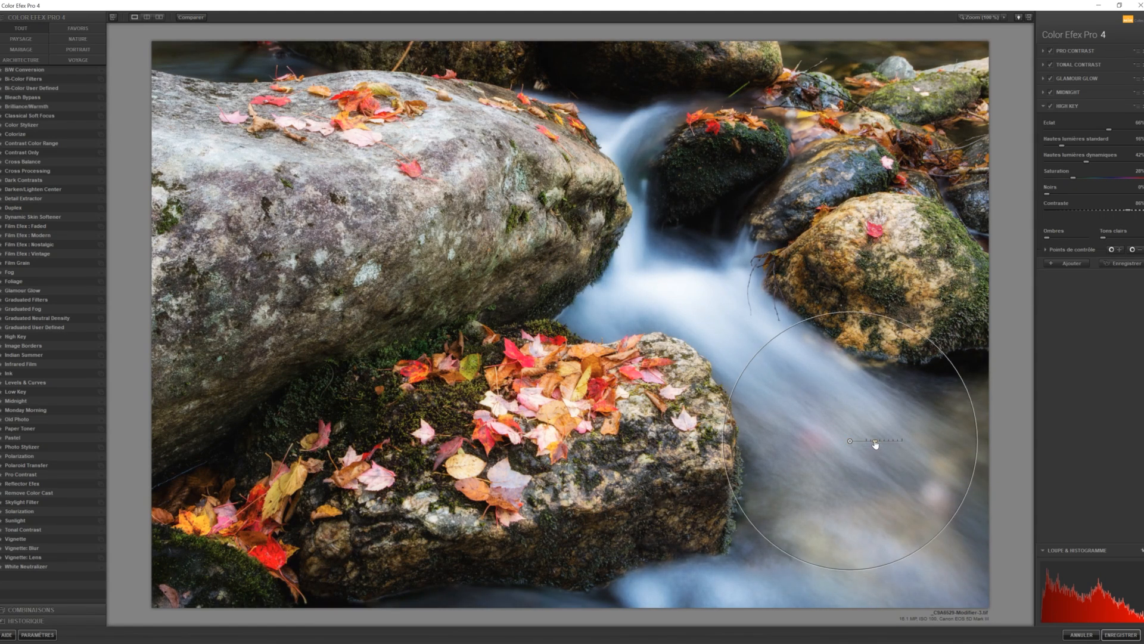
mouse_move(900, 449)
mouse_down()
mouse_move(869, 453)
mouse_move(898, 448)
mouse_up()
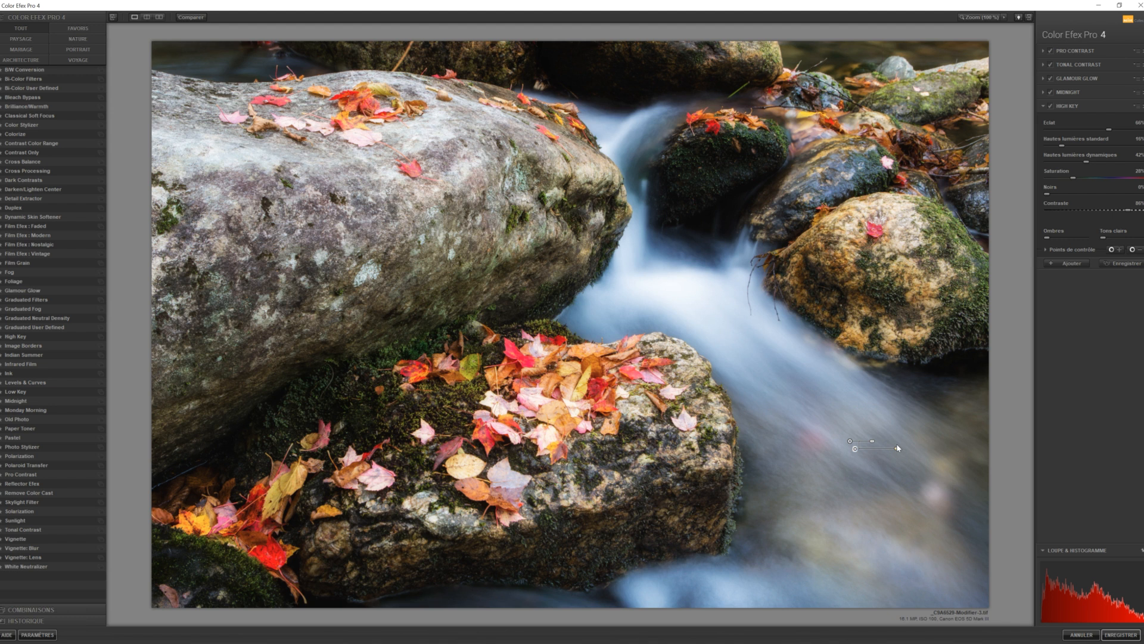
Duplicate the High Key control point onto the water beside the leaf-covered rock, the shallow water near the photo's right edge, and the upper waterfall.
drag(850, 441, 828, 560)
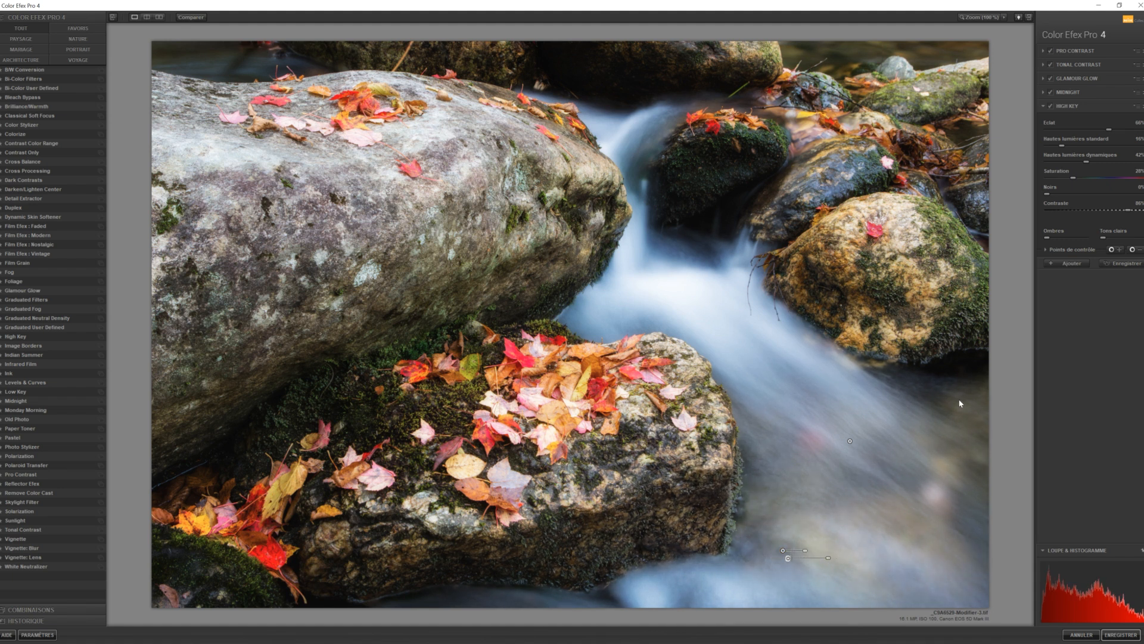
drag(788, 558, 956, 467)
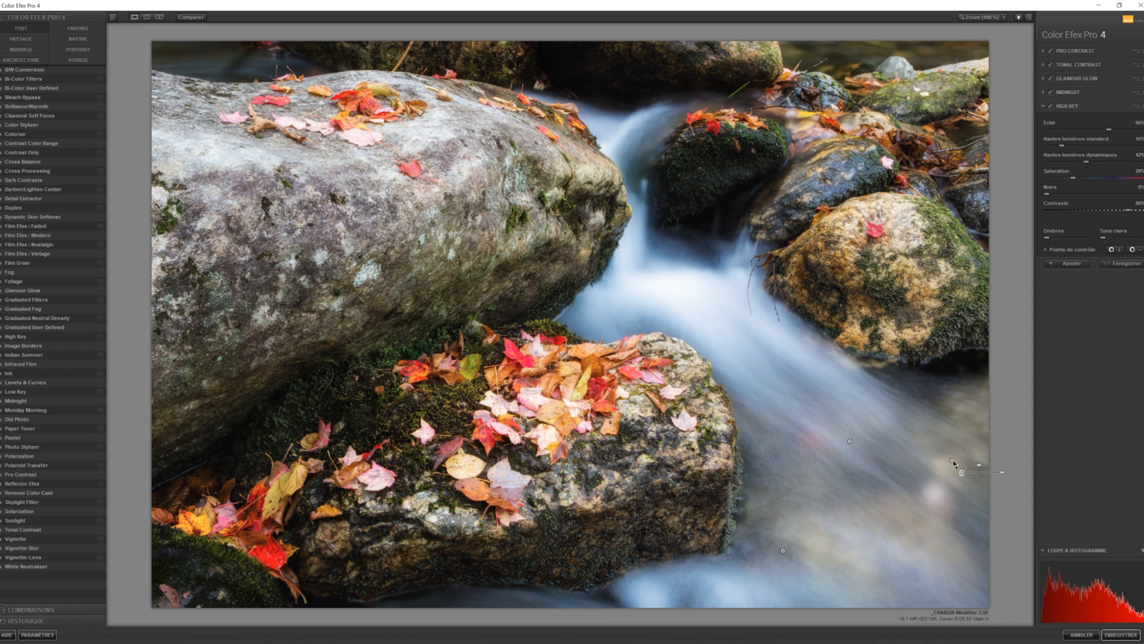
drag(954, 462, 691, 136)
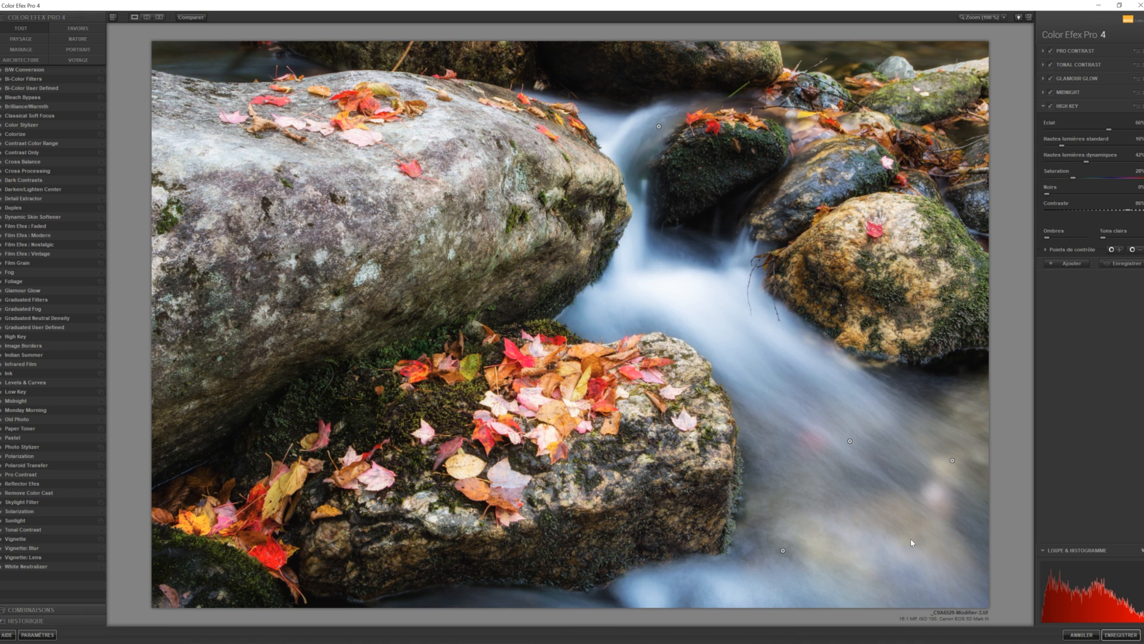
Duplicate the High Key control point beside the leaf-covered rock onto the water at the photo's bottom edge and fine-tune its opacity.
click(782, 551)
click(782, 551)
drag(784, 552, 491, 602)
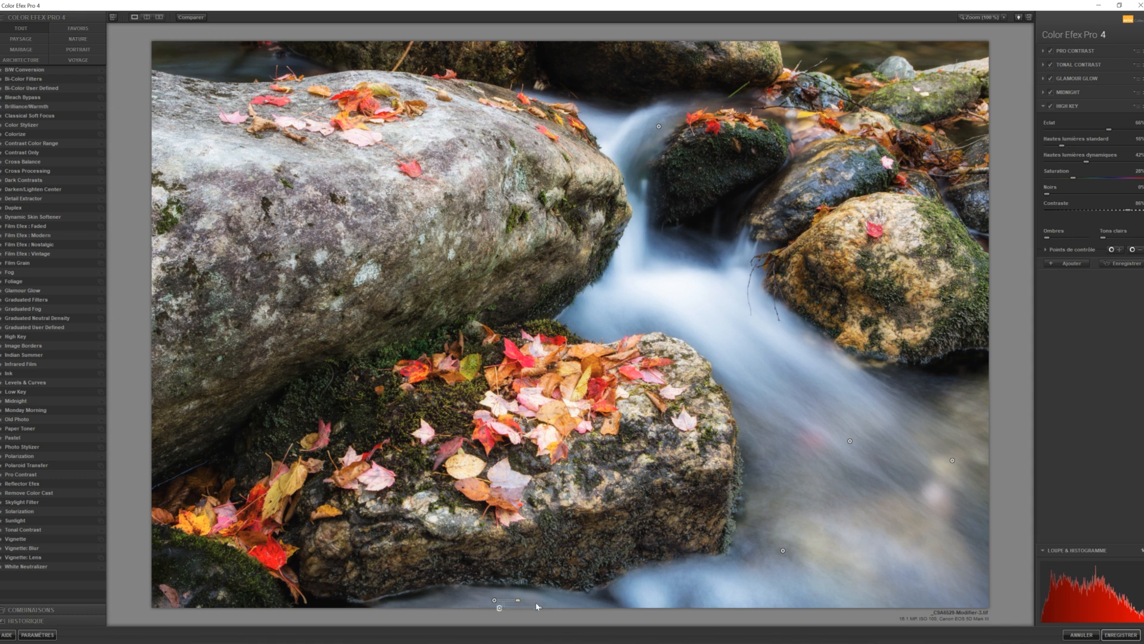
drag(540, 609, 538, 608)
Compare the photo before and after in split view, sweeping the divider across the whole image, and return to the single-image view.
click(148, 18)
drag(570, 317, 788, 303)
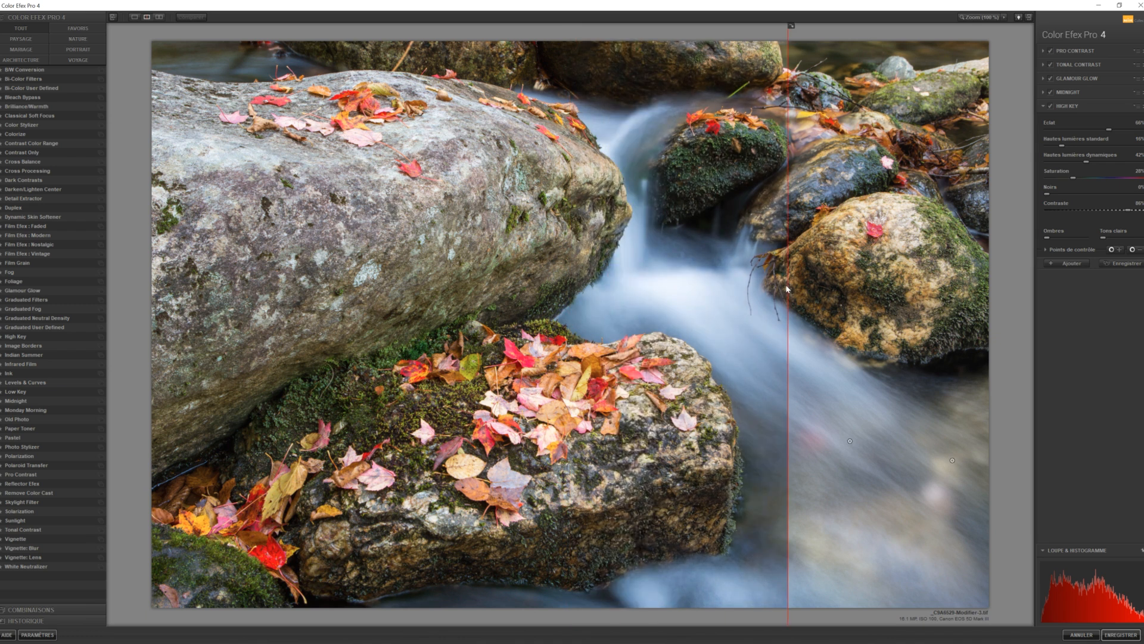
drag(787, 288, 983, 275)
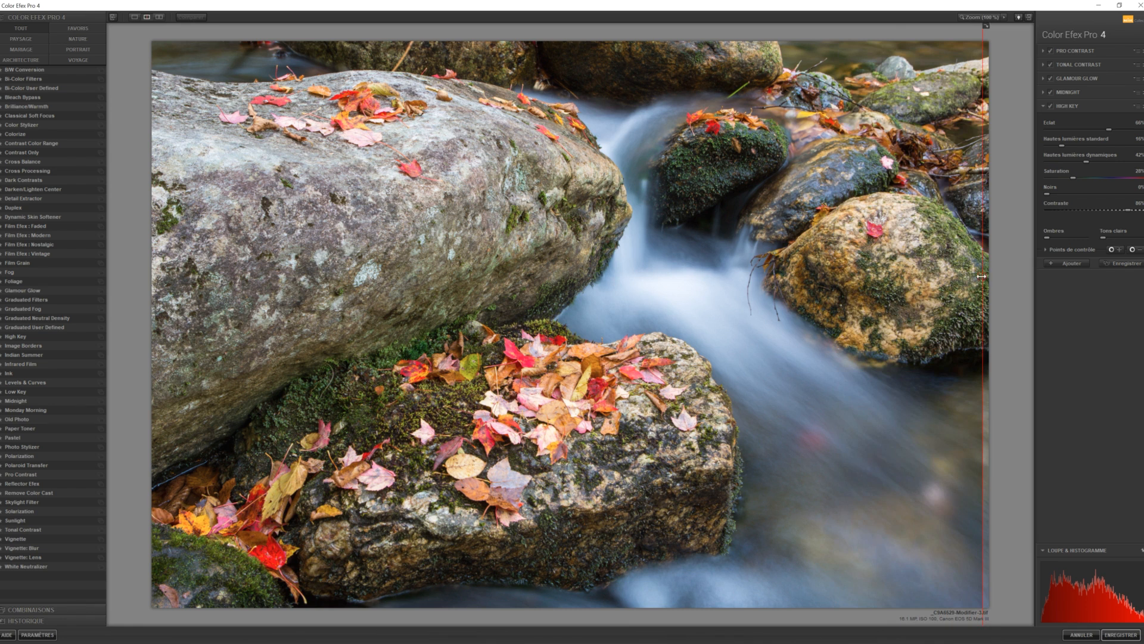
drag(981, 276, 577, 321)
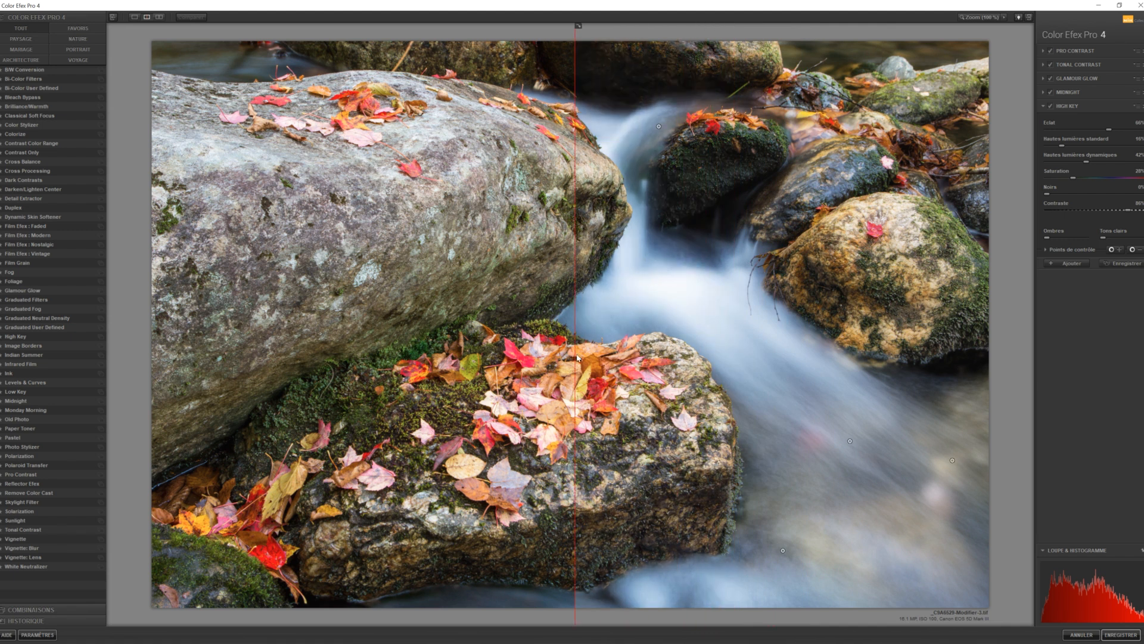
drag(575, 354, 430, 386)
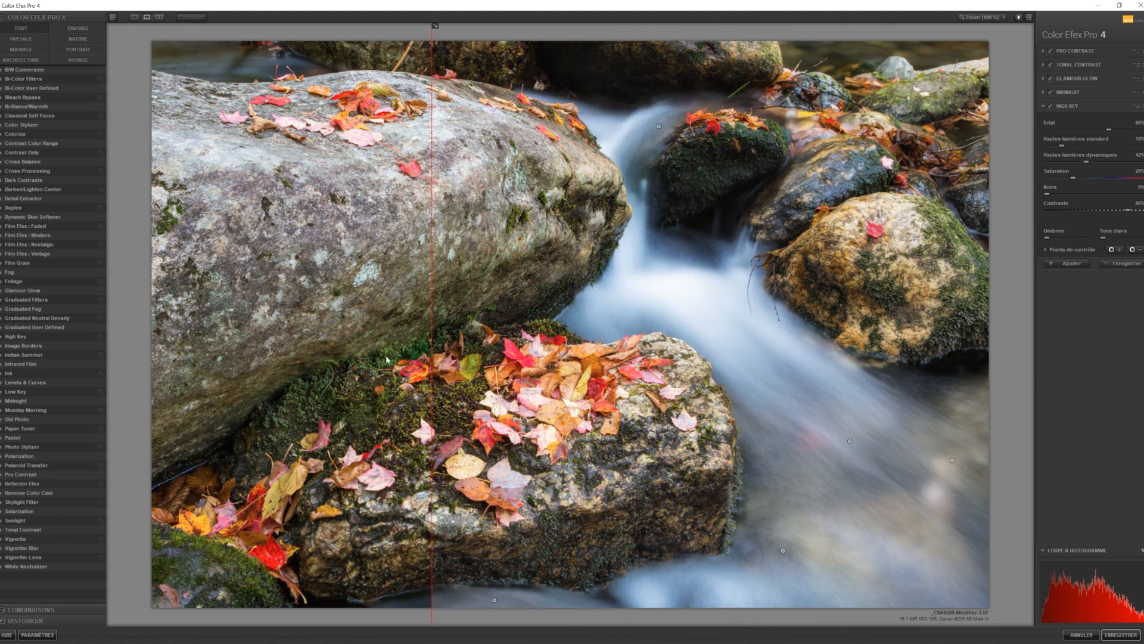
drag(431, 339, 258, 339)
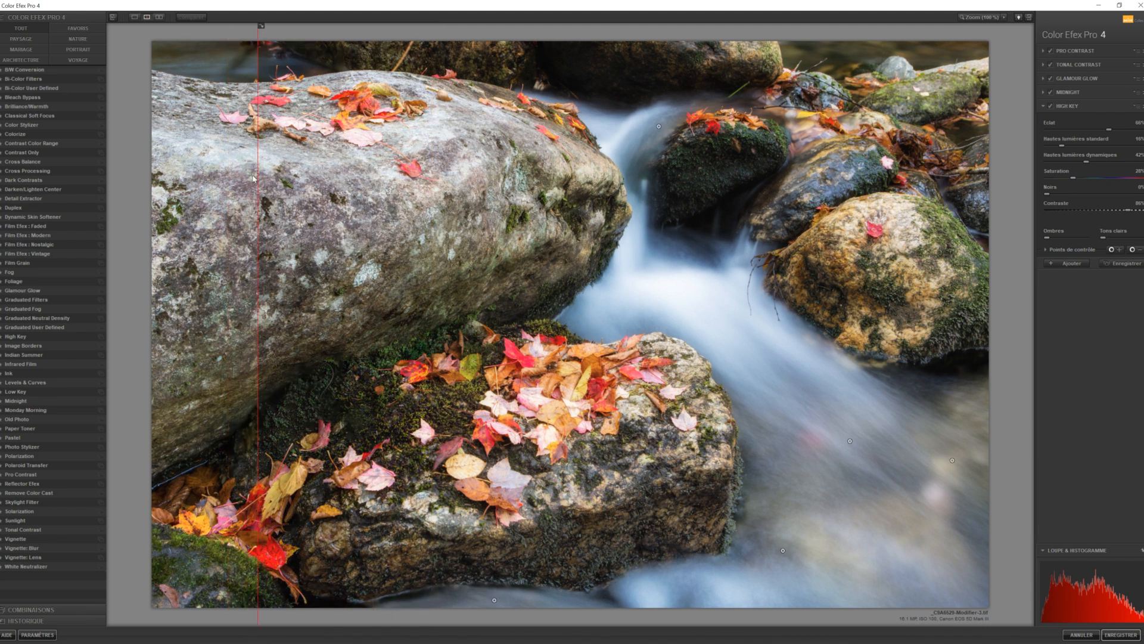
click(135, 17)
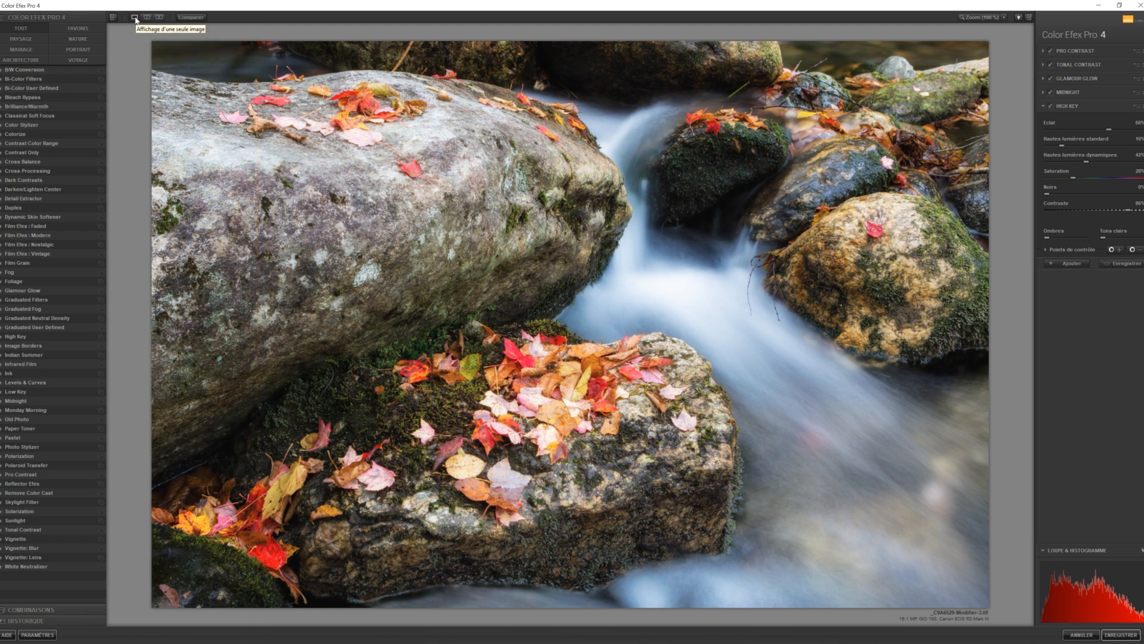